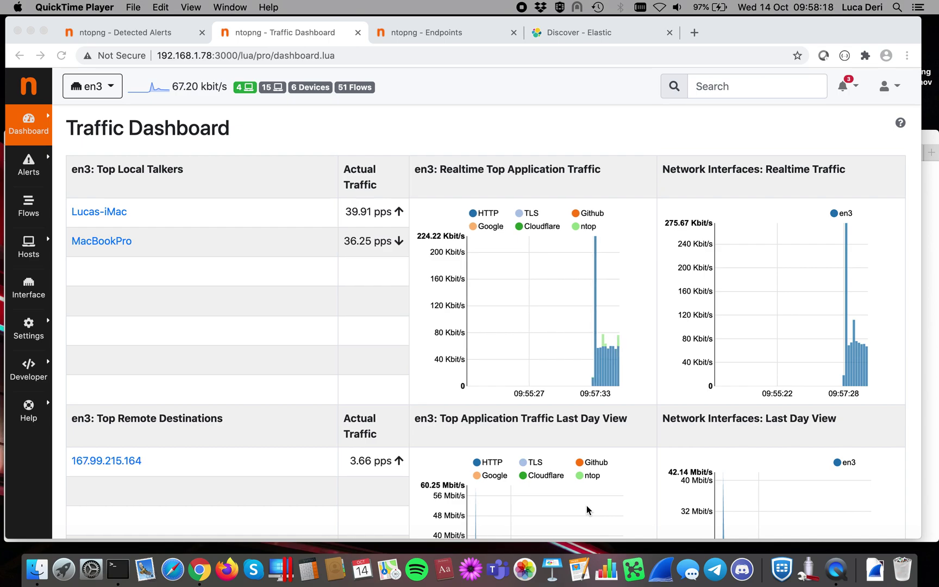
Switch the interface selector from en3 to System to show the System health status page
left_click(113, 88)
left_click(112, 89)
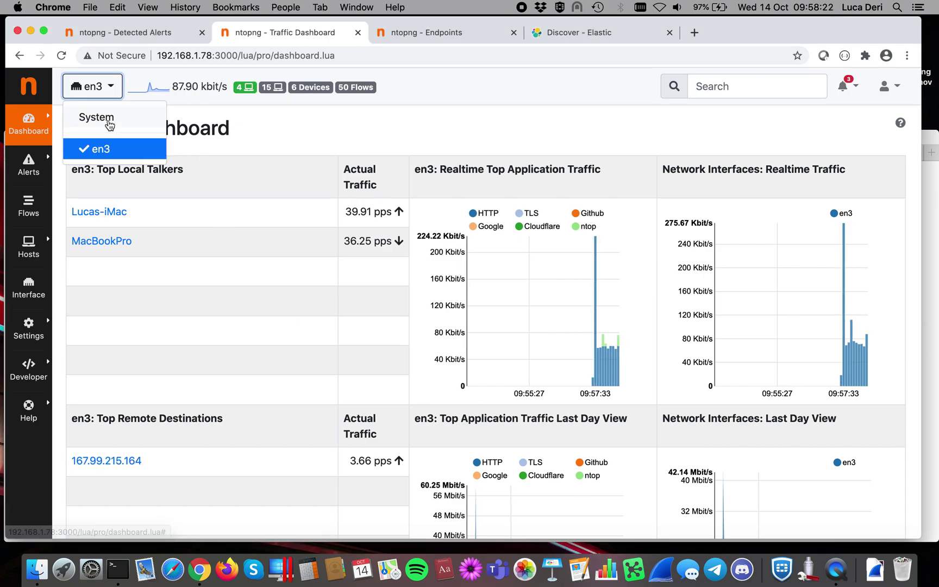
left_click(108, 120)
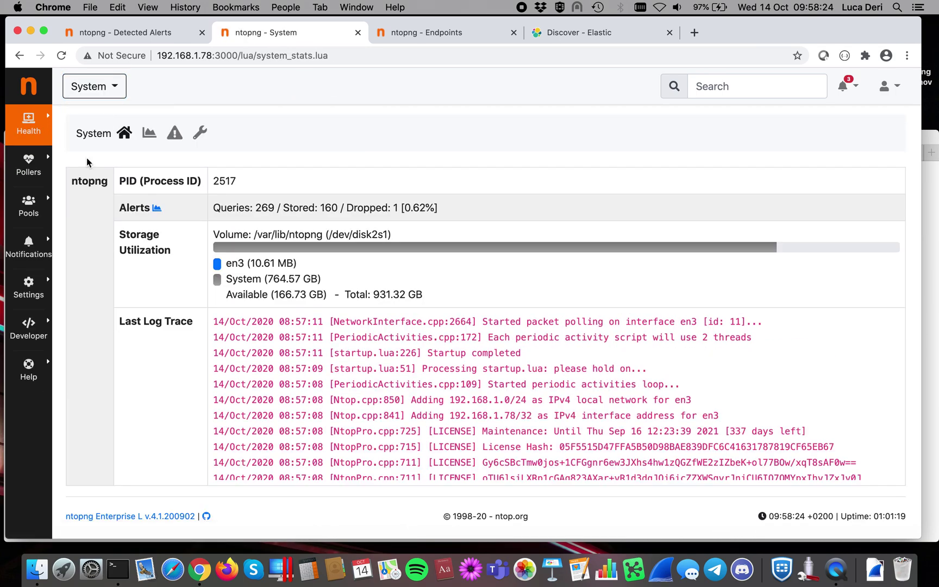
mouse_move(38, 245)
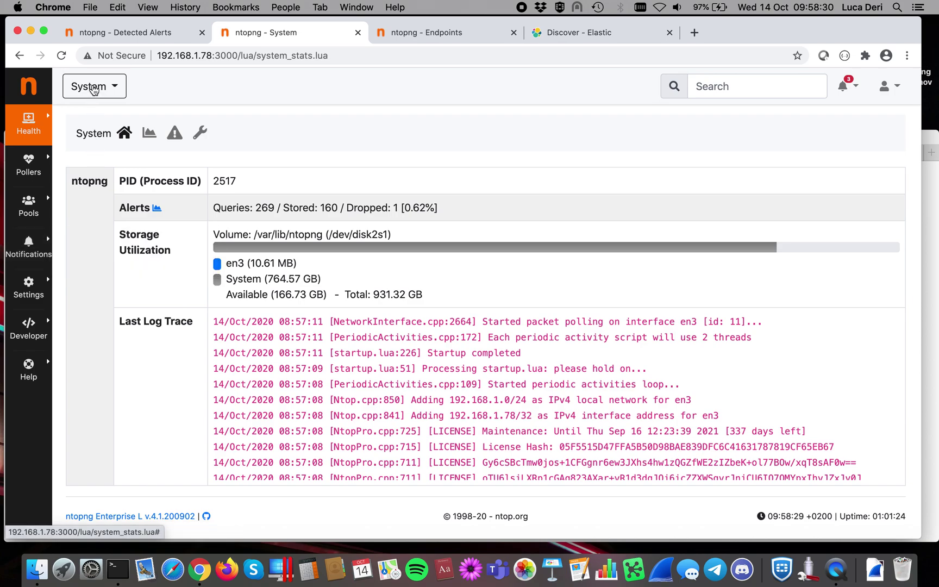
left_click(94, 88)
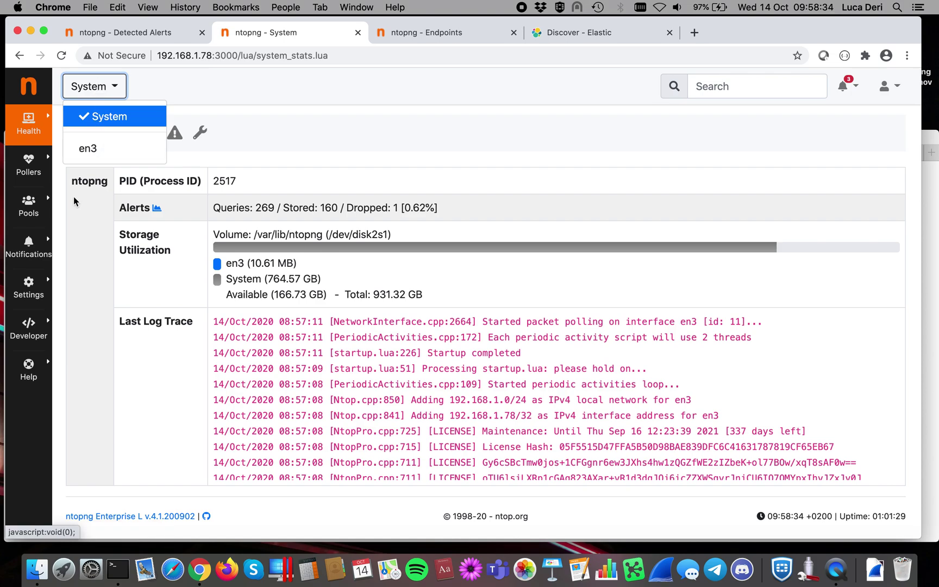
left_click(31, 241)
left_click(31, 242)
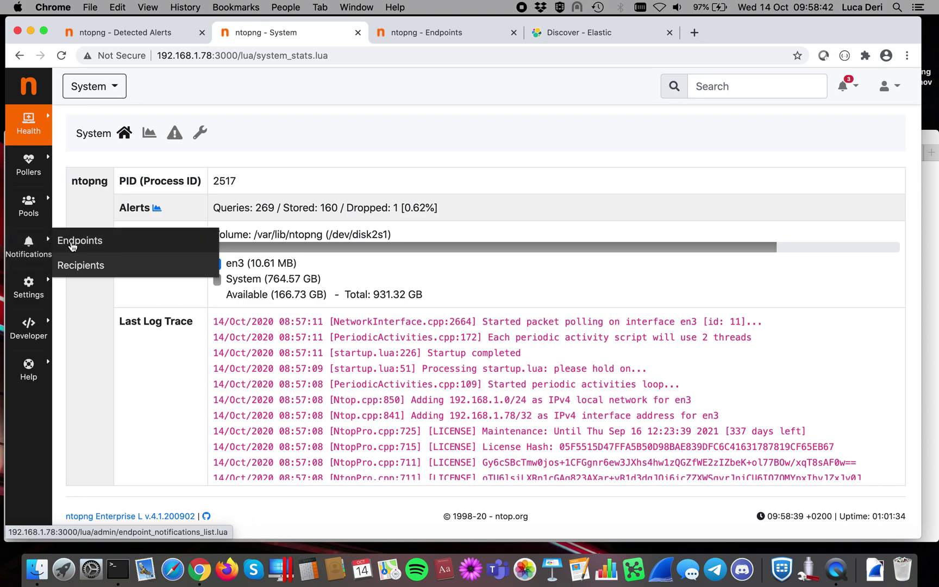
Open the Notifications Endpoints page, which lists only builtin_config_sqlite
left_click(72, 246)
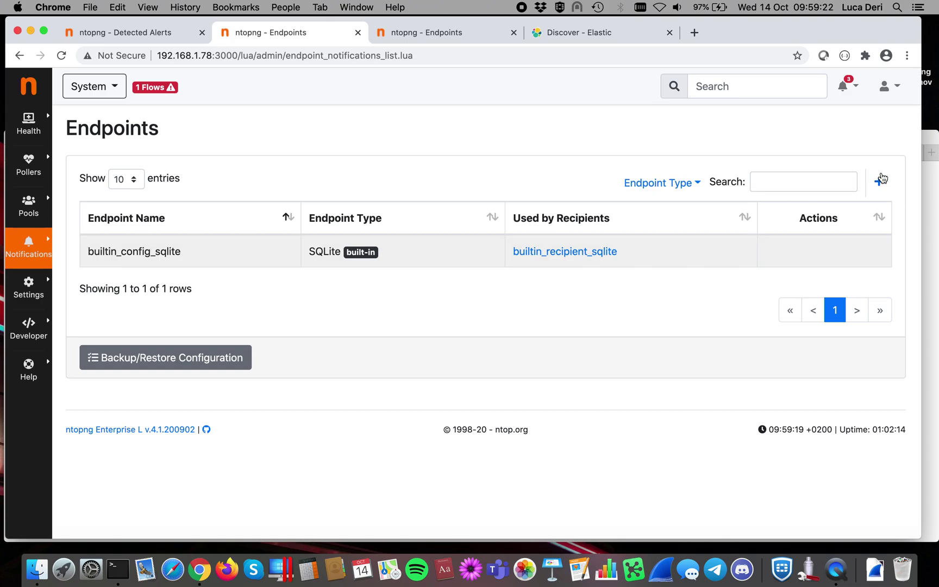
Start a new Elasticsearch-type endpoint and name it Elastic
left_click(879, 182)
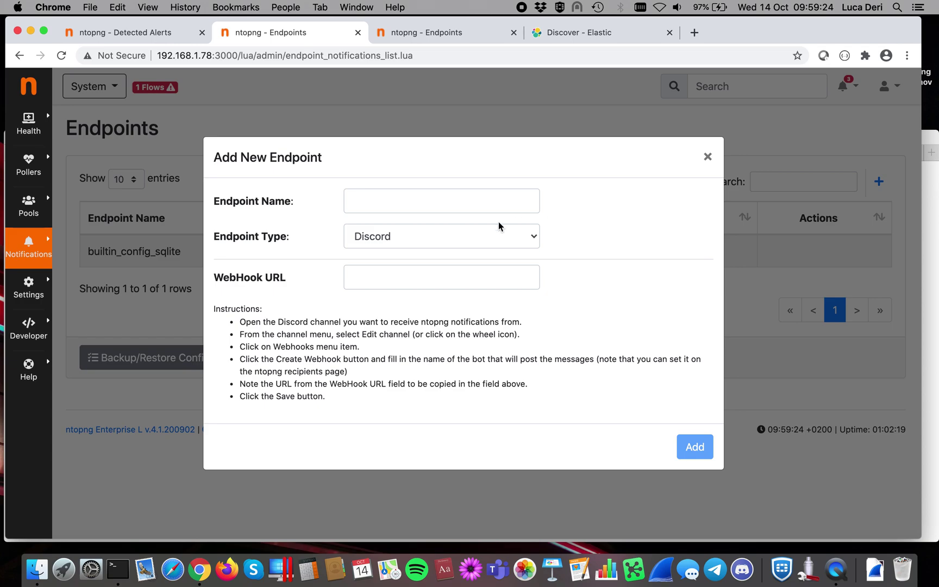
left_click(470, 245)
left_click(471, 251)
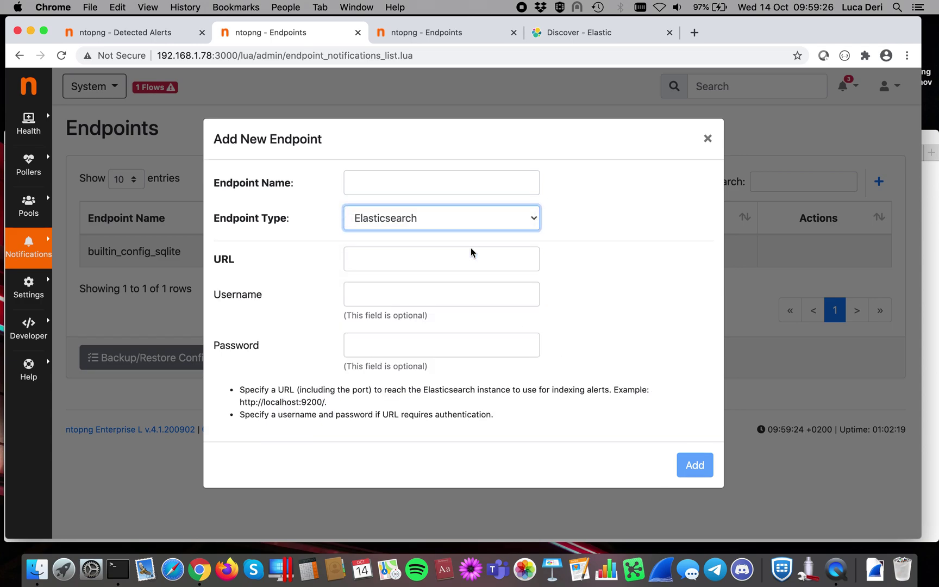
left_click(450, 178)
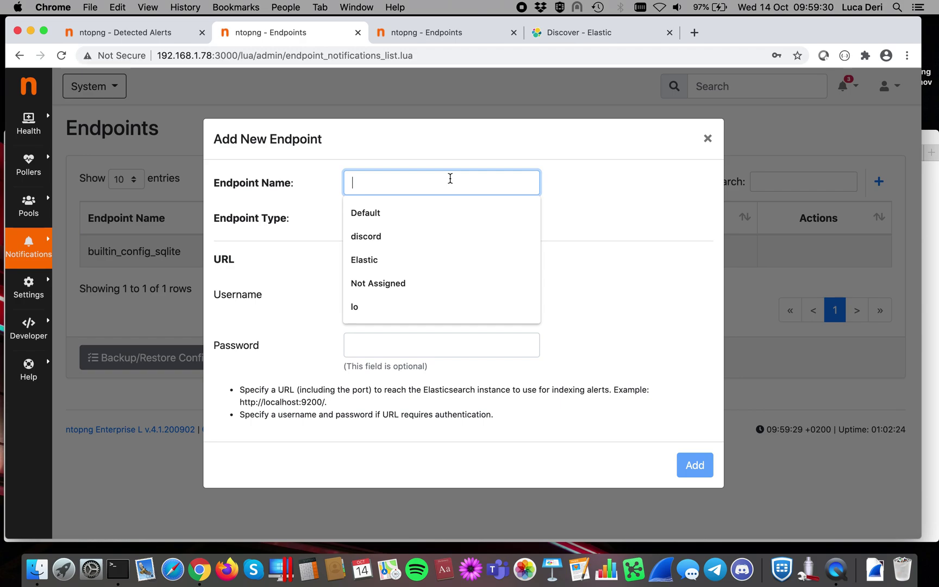
left_click(398, 260)
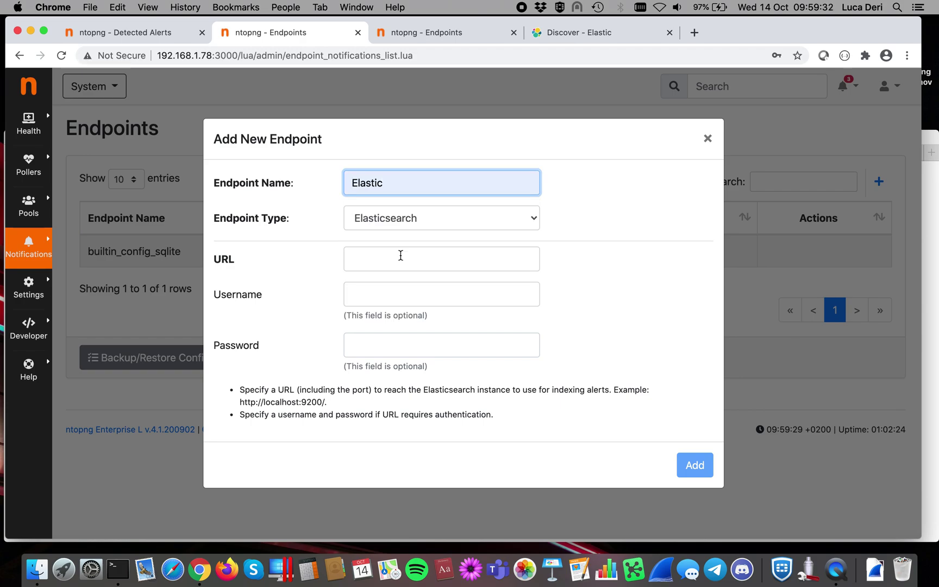
left_click(228, 260)
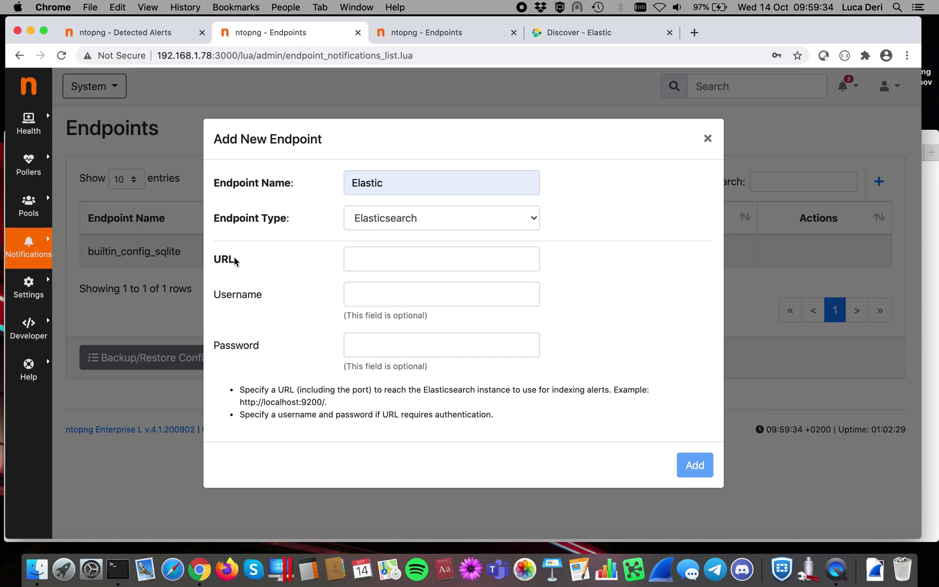
left_click_drag(234, 261, 206, 261)
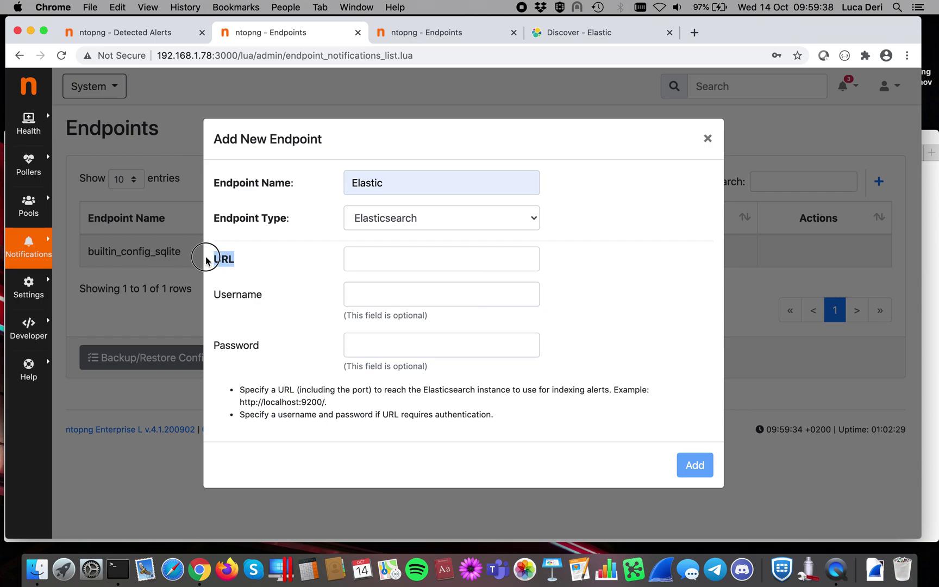
left_click_drag(238, 402, 373, 439)
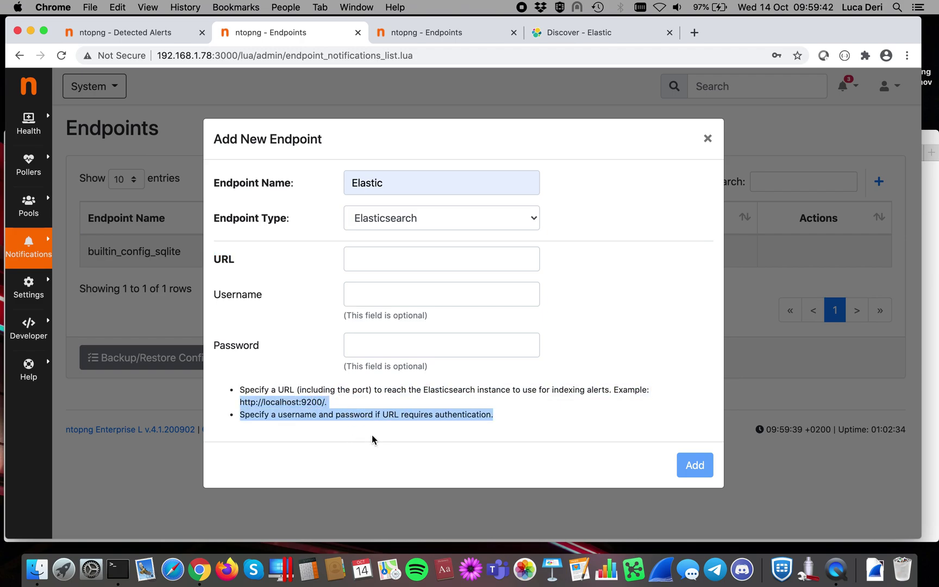
left_click(324, 403)
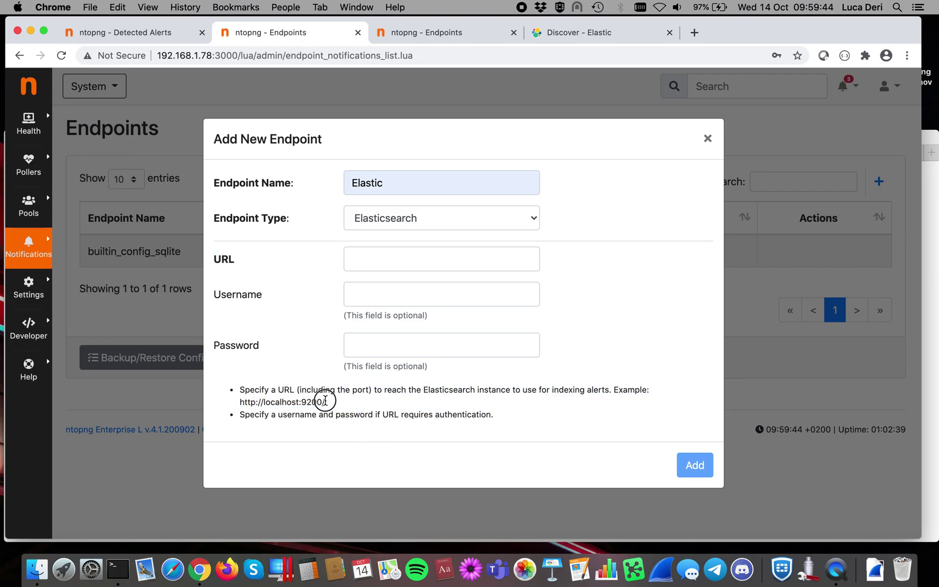
left_click_drag(324, 400, 237, 404)
key("super+c")
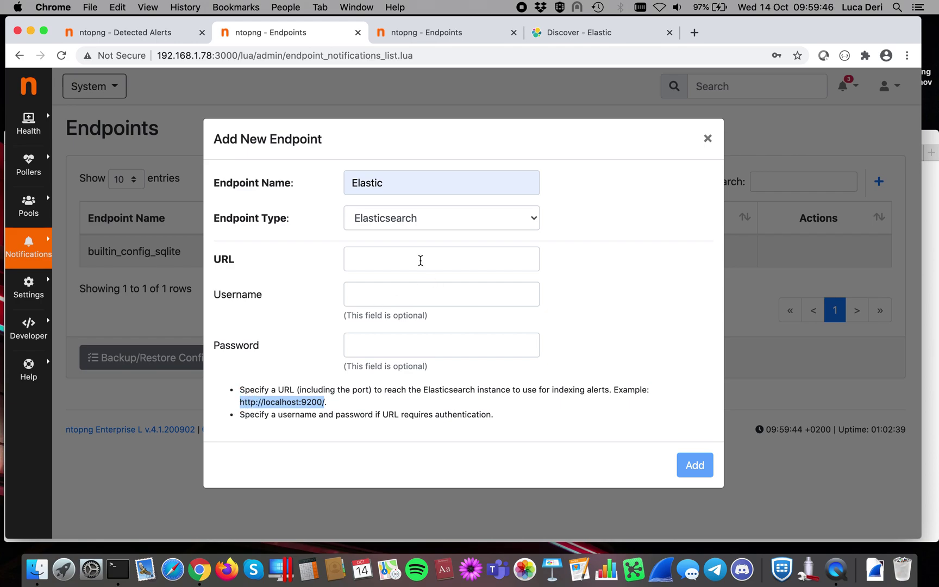
left_click(420, 260)
key("super+v")
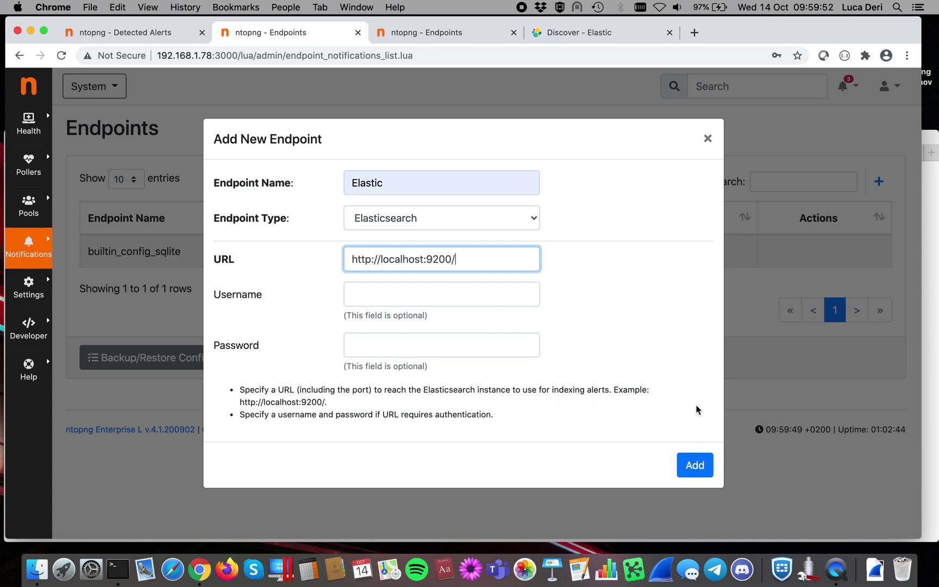
left_click(700, 468)
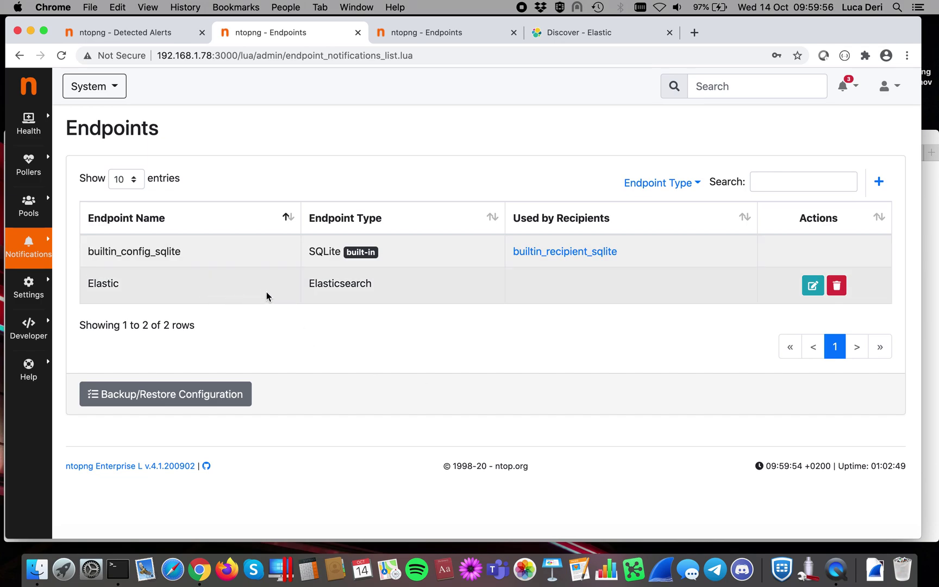
double_click(97, 281)
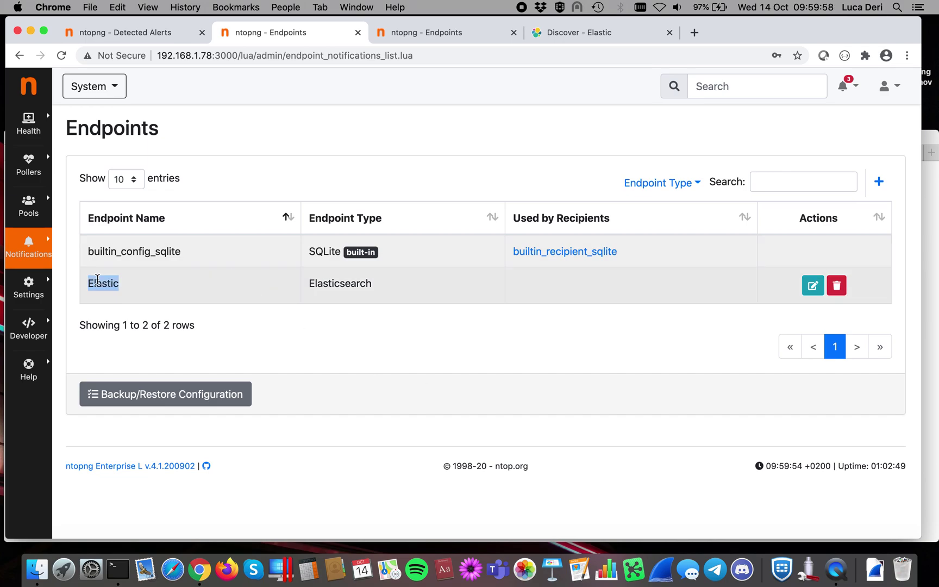
Start a new recipient named ElasticAlerts bound to the Elastic endpoint
mouse_move(49, 246)
left_click(80, 265)
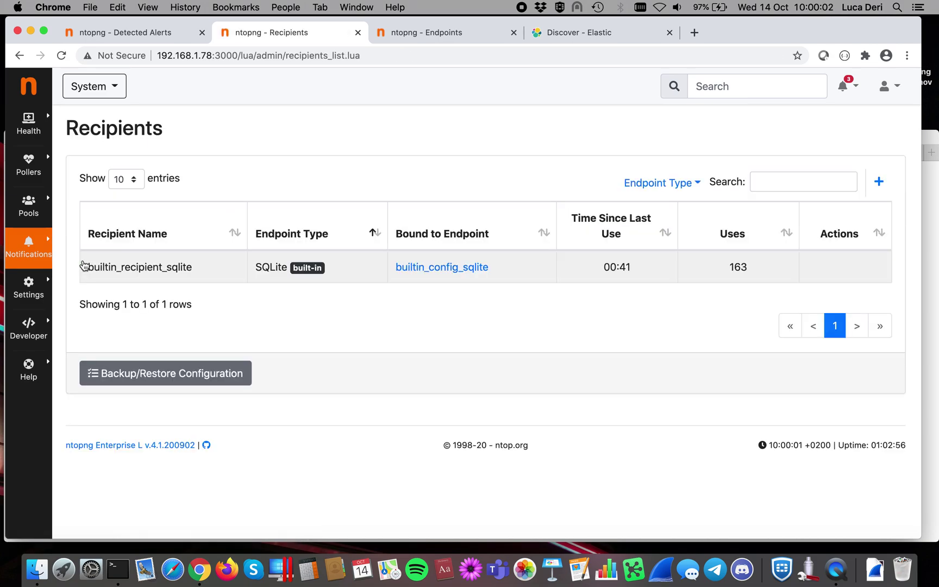
left_click(879, 181)
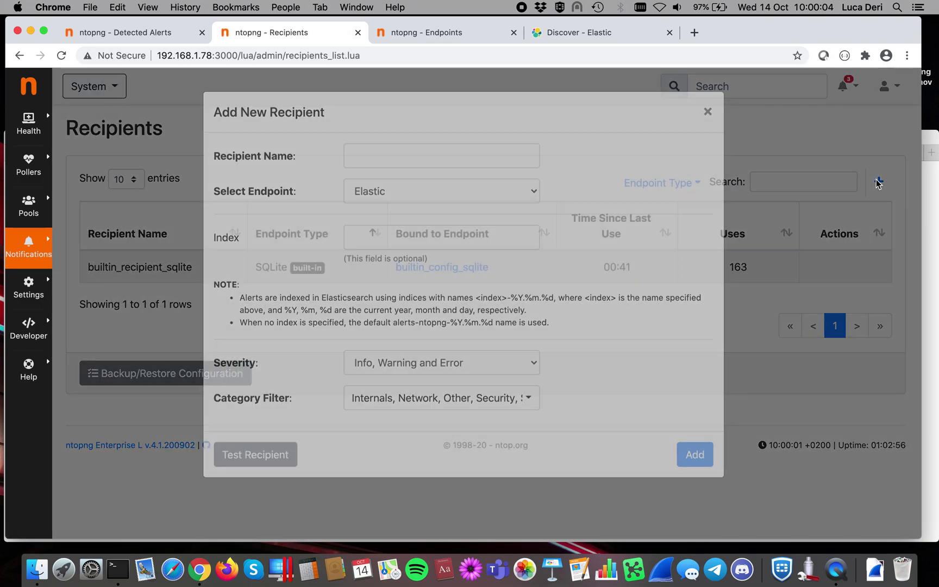
left_click(488, 174)
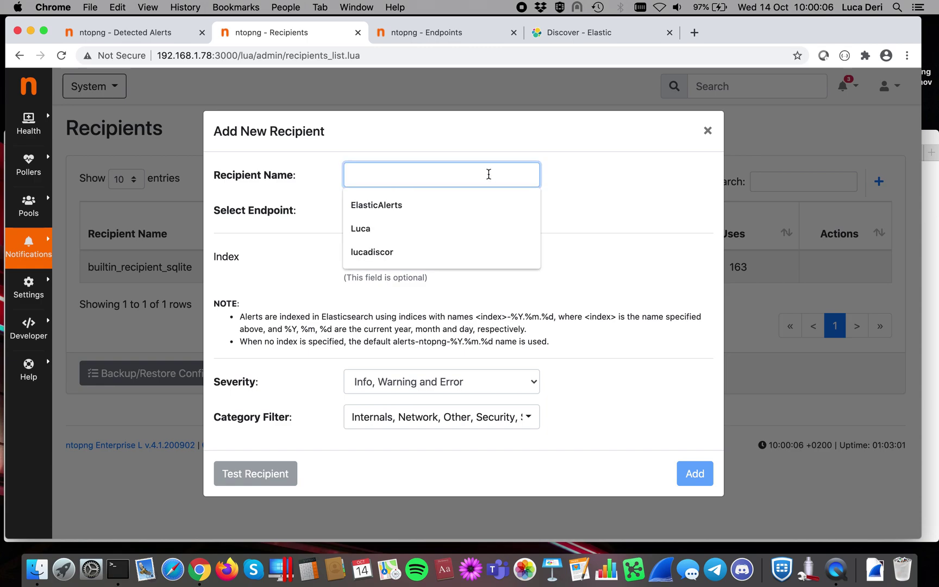
left_click(443, 205)
left_click(431, 206)
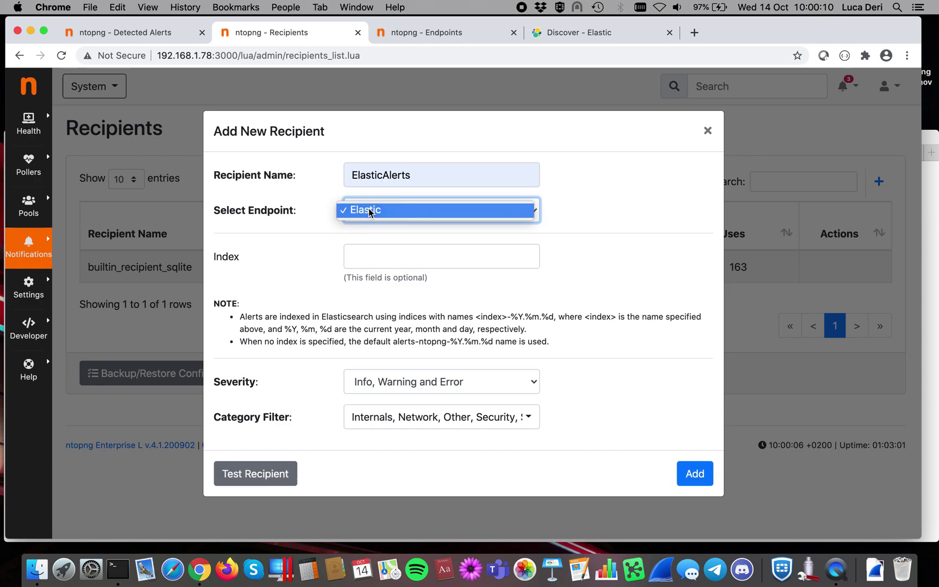
left_click(376, 212)
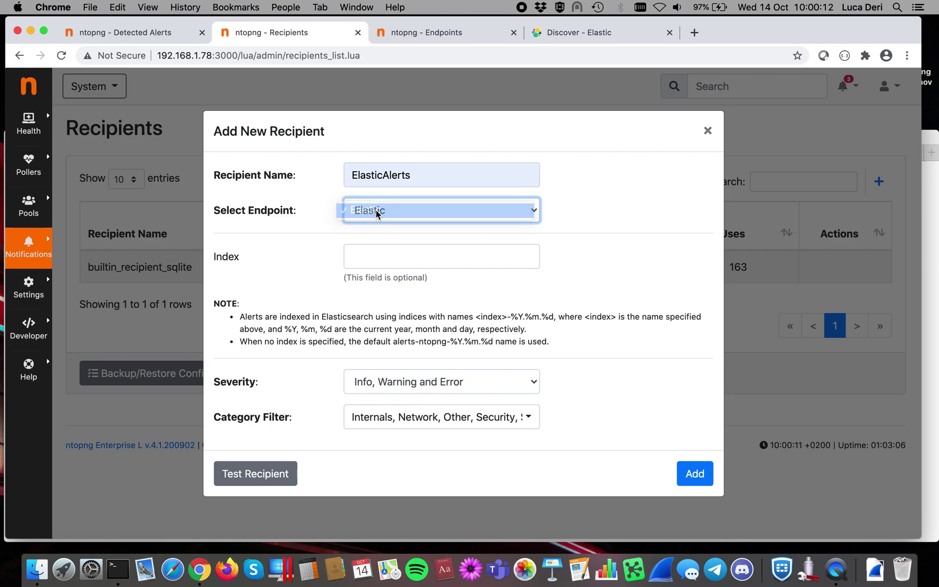
Keep Info, Warning, Error severities and all five categories, test the recipient, and add it
left_click(425, 384)
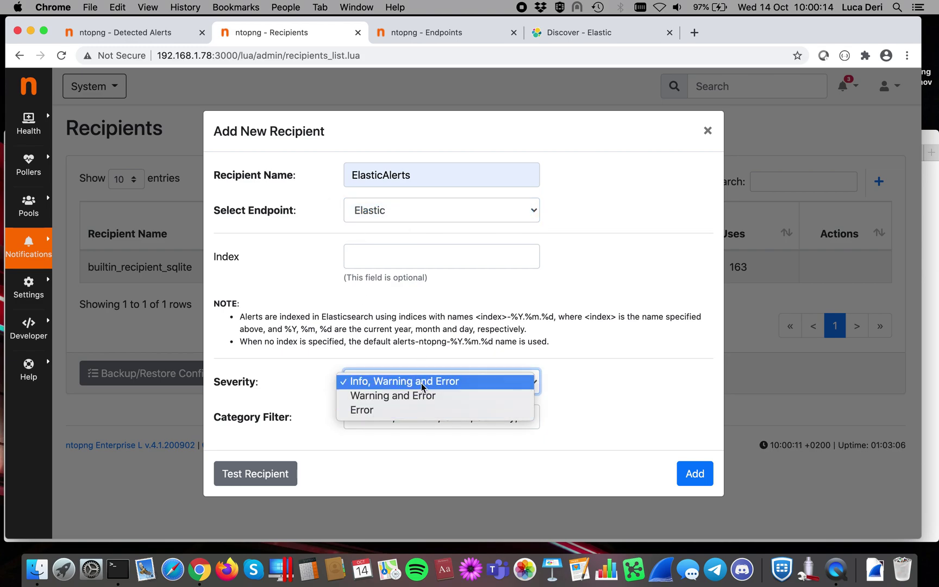
left_click(419, 350)
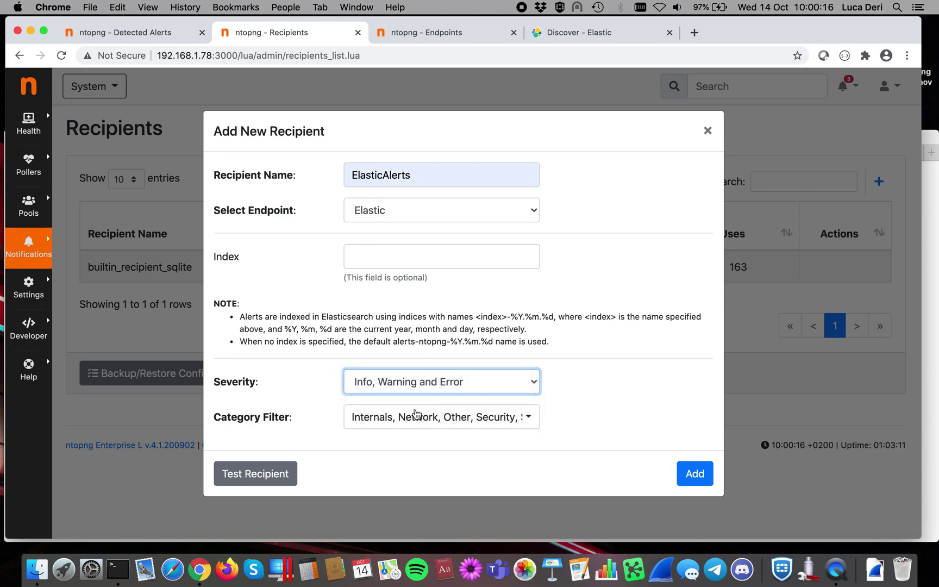
left_click(414, 415)
left_click(416, 416)
left_click(415, 415)
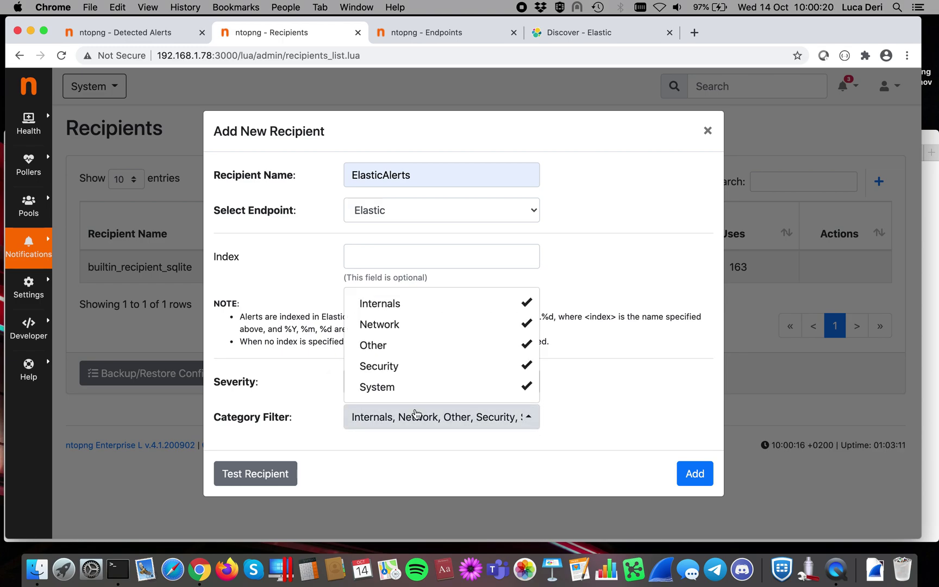
left_click(302, 390)
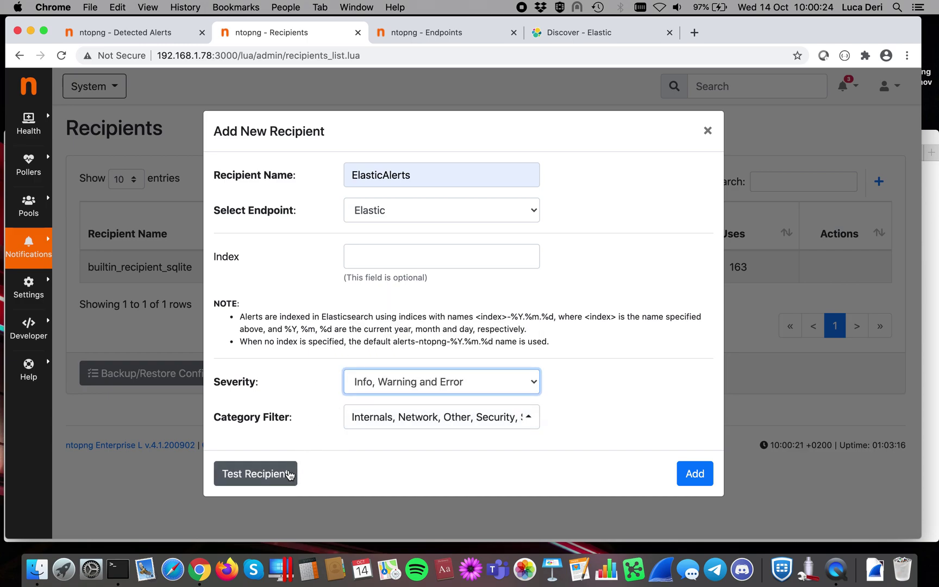
left_click(290, 475)
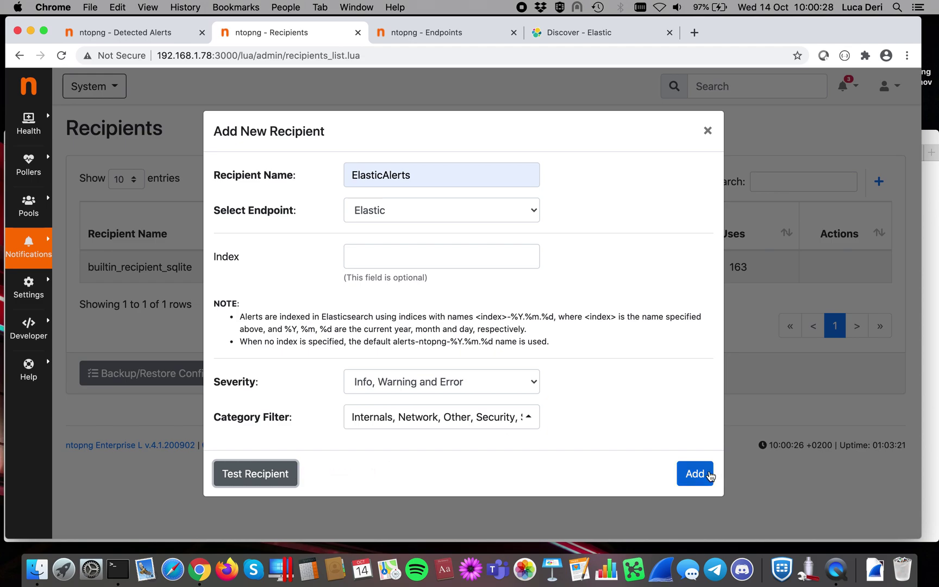
left_click(709, 474)
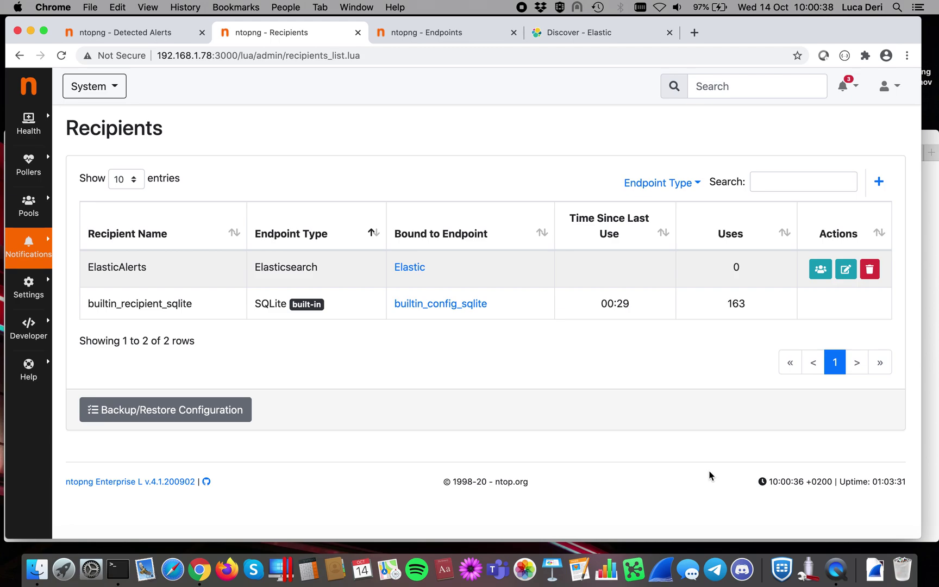
left_click(879, 181)
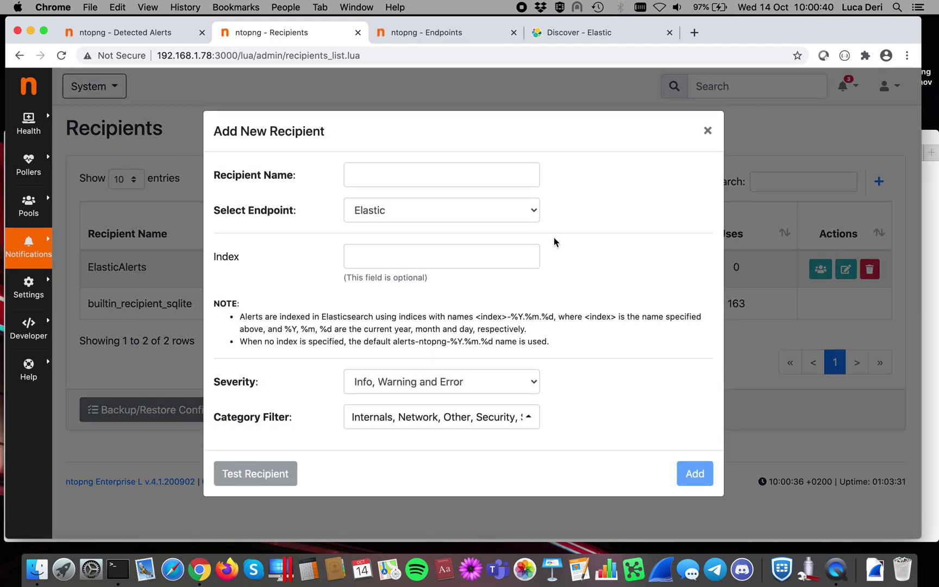
left_click(416, 208)
left_click(691, 155)
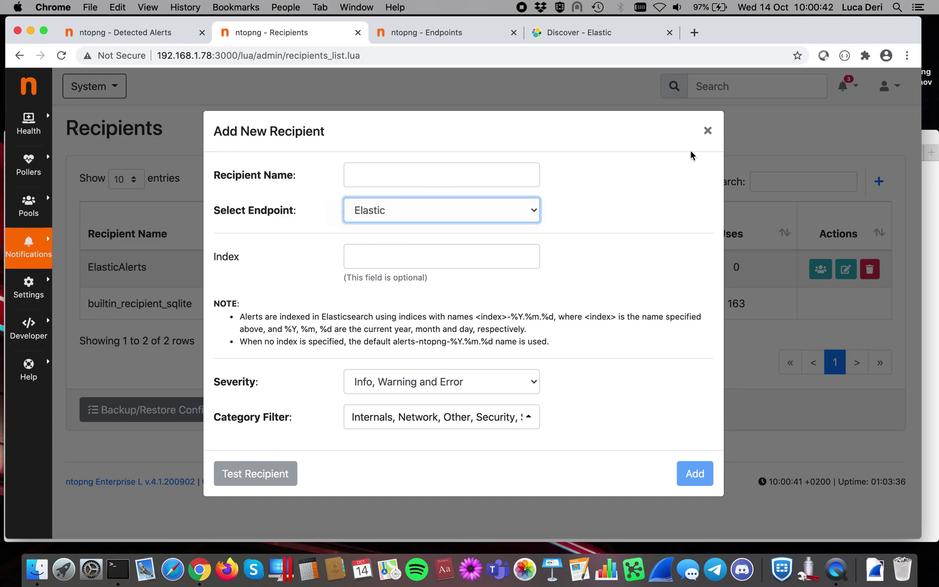
left_click(707, 131)
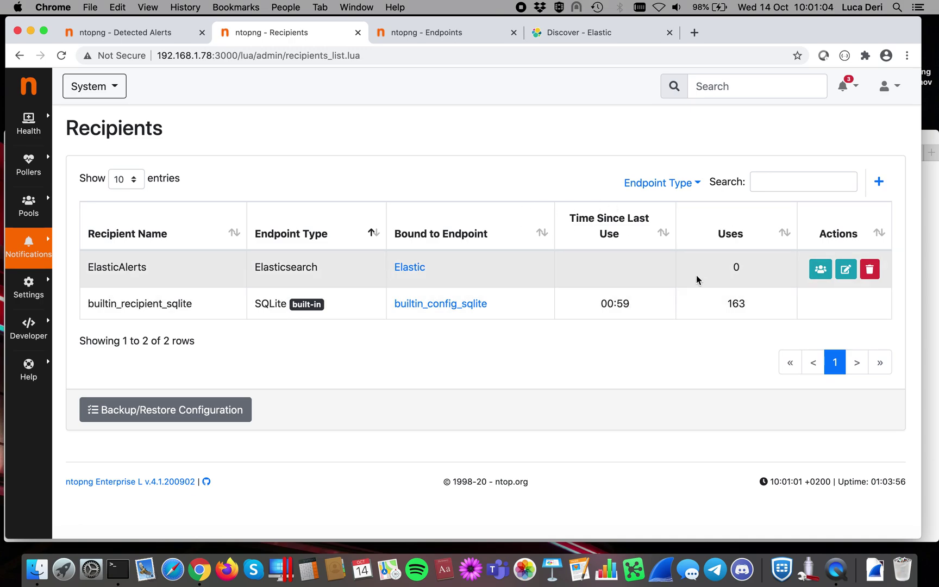
left_click(820, 270)
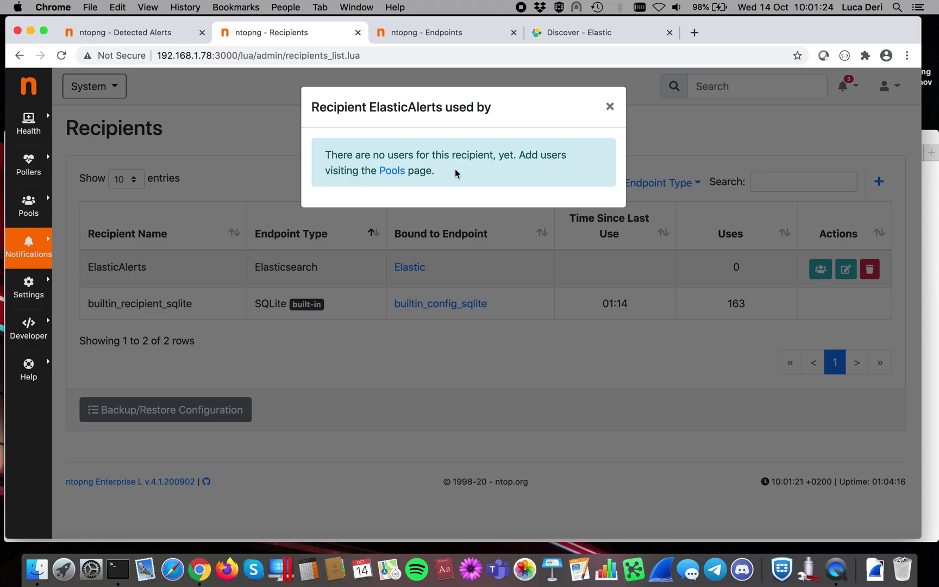
Follow the Pools link to reach the Pools page's Hosts tab
left_click(394, 171)
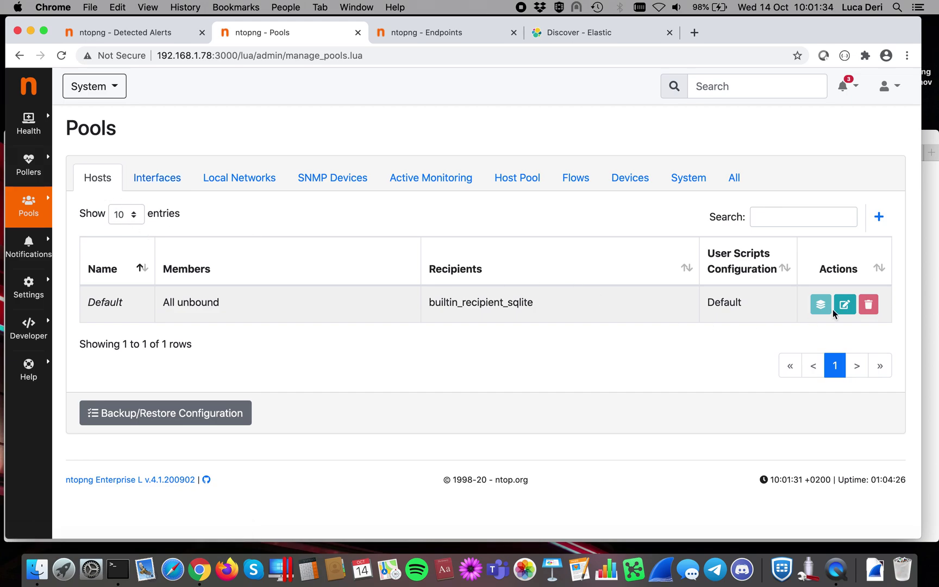
Add ElasticAlerts to the Default host pool's recipients and save
left_click(847, 306)
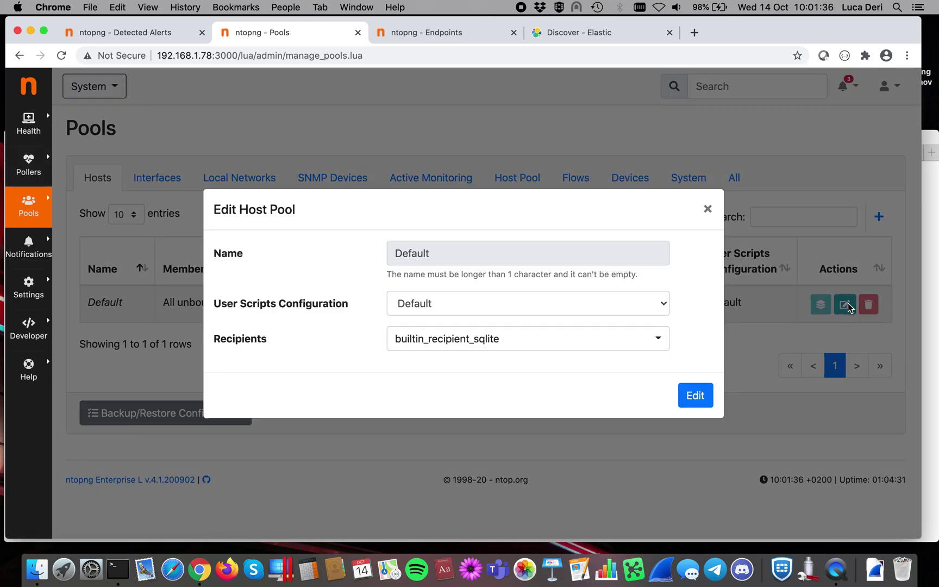
left_click(563, 339)
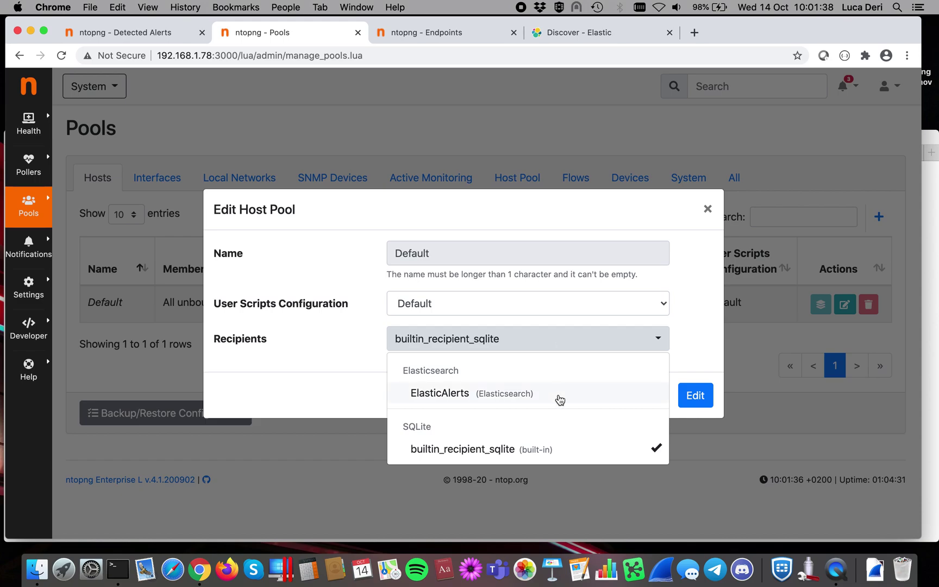
left_click(559, 394)
left_click(705, 360)
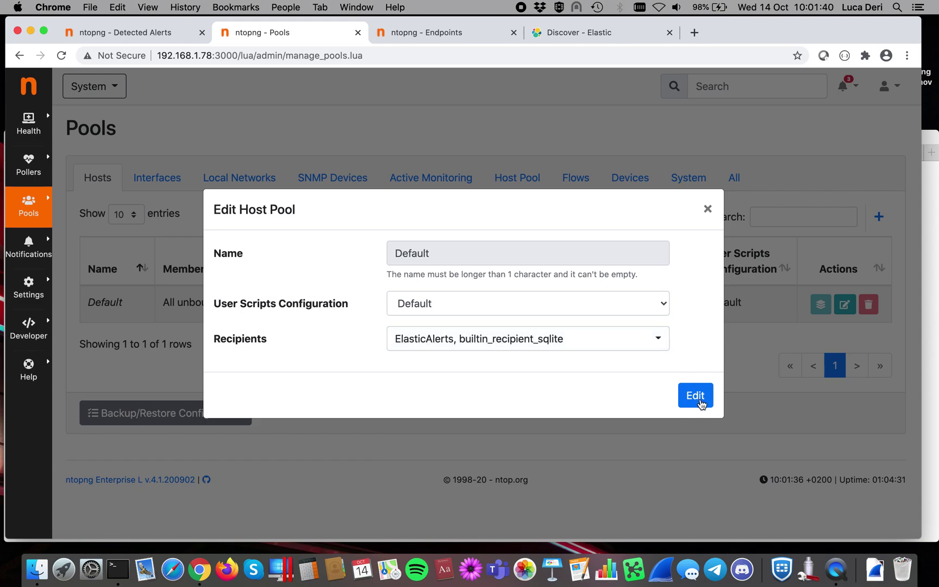
left_click(700, 403)
Edit the Default flow pool and bring up its recipient choices
left_click(575, 179)
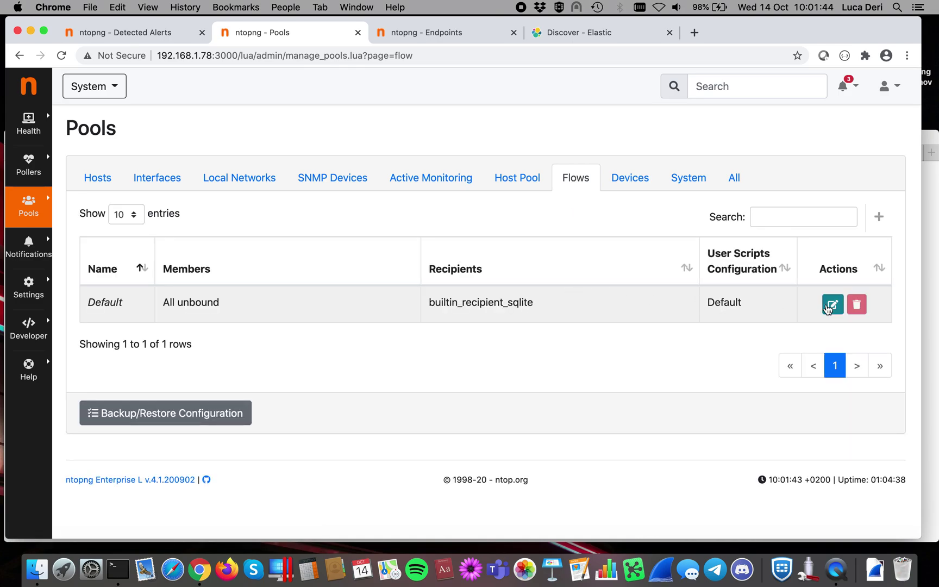
left_click(831, 305)
left_click(546, 339)
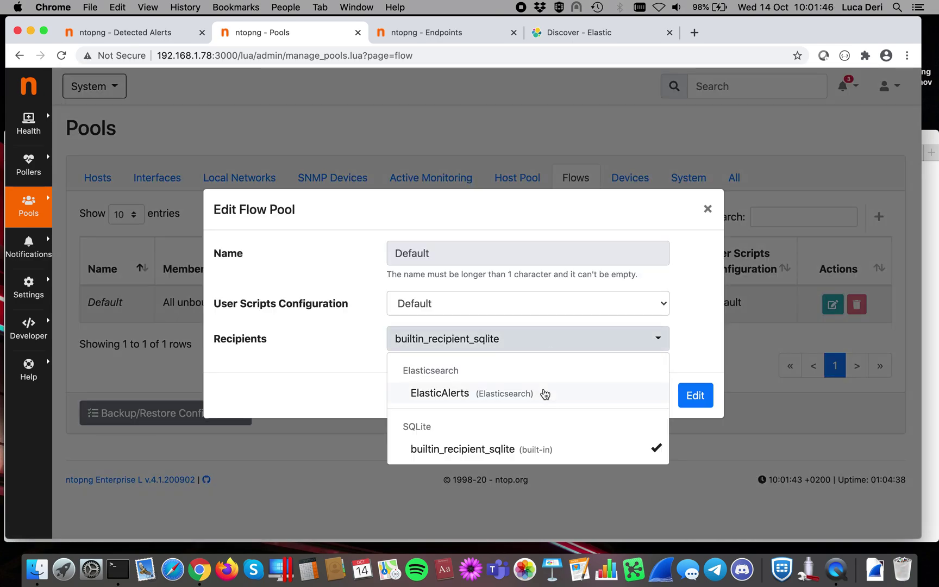
Add ElasticAlerts to the Default flow pool and the Default SNMP device pool
left_click(541, 392)
left_click(704, 352)
left_click(695, 395)
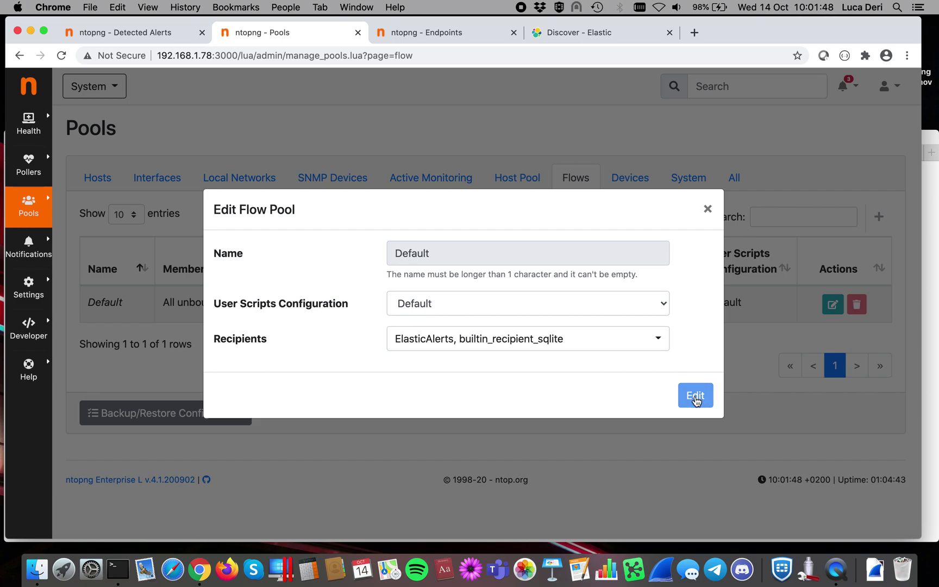
left_click(342, 184)
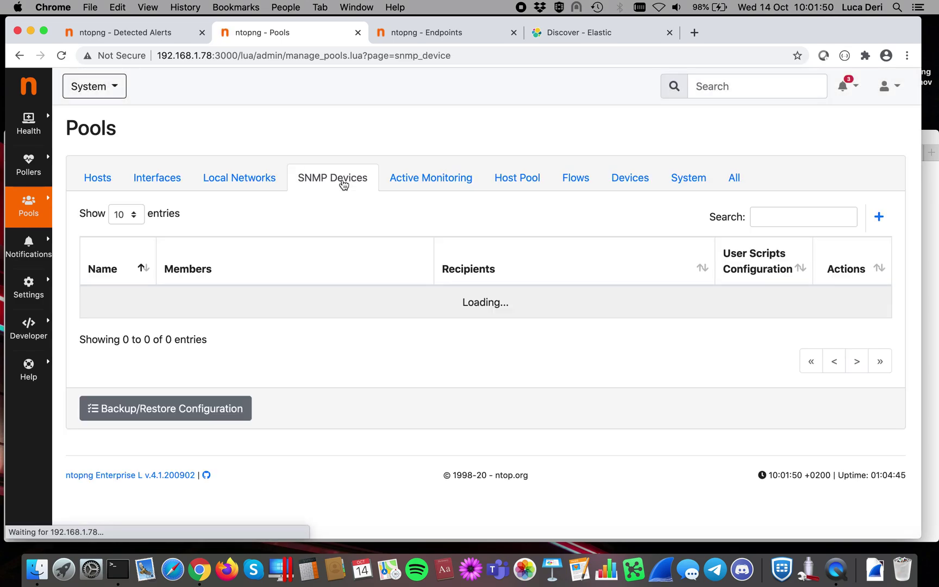
left_click(836, 305)
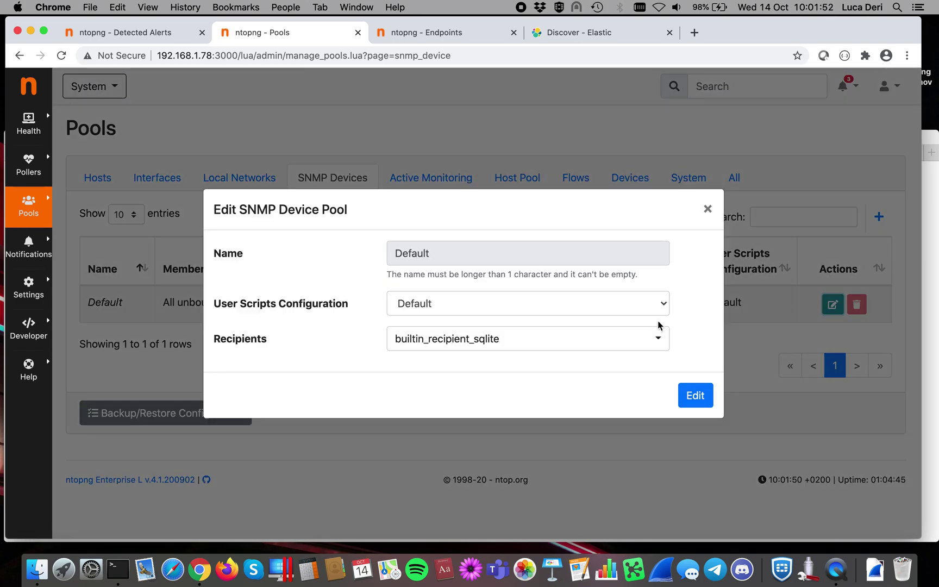
left_click(616, 340)
left_click(613, 389)
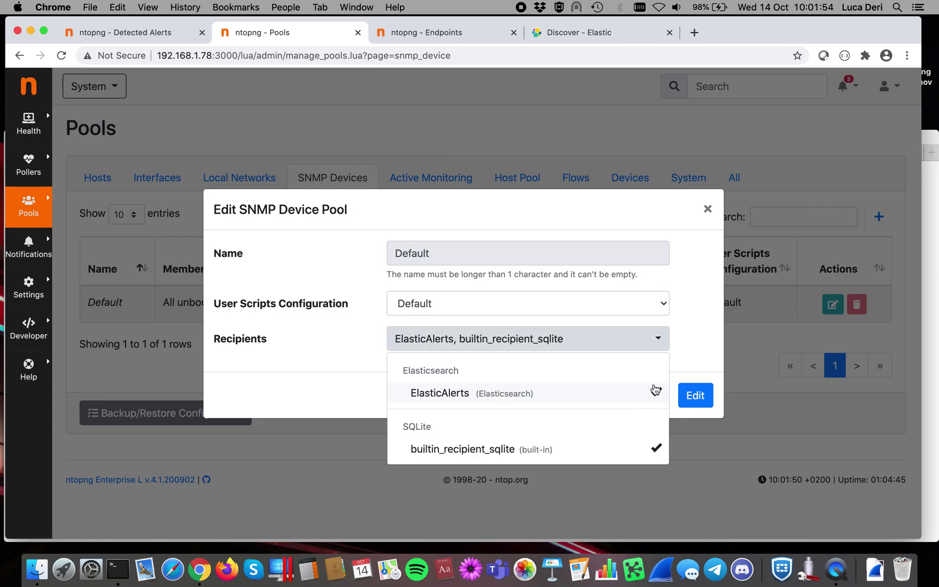
left_click(695, 396)
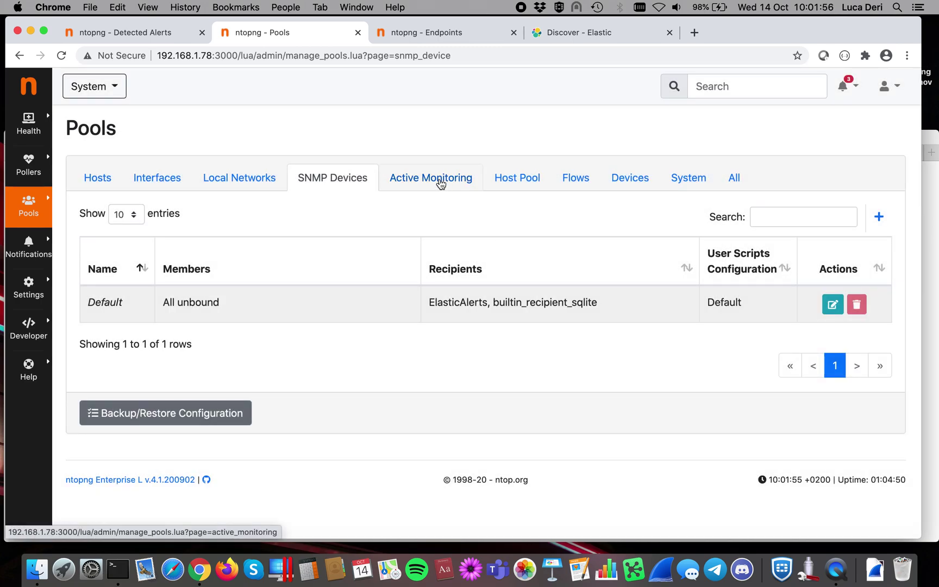
Add ElasticAlerts to the Default active monitoring pool, then return to Recipients
left_click(440, 183)
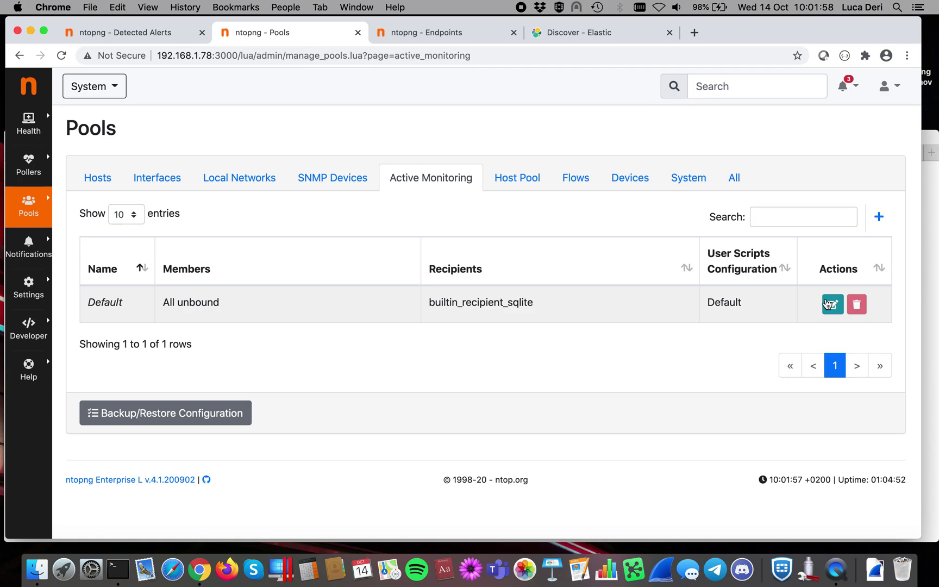
left_click(824, 303)
left_click(595, 335)
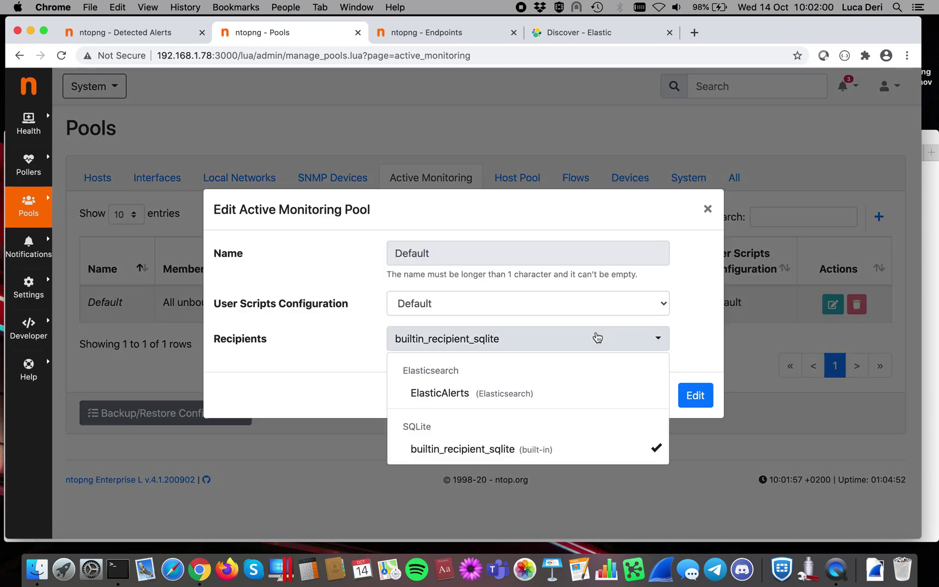
left_click(608, 396)
left_click(696, 395)
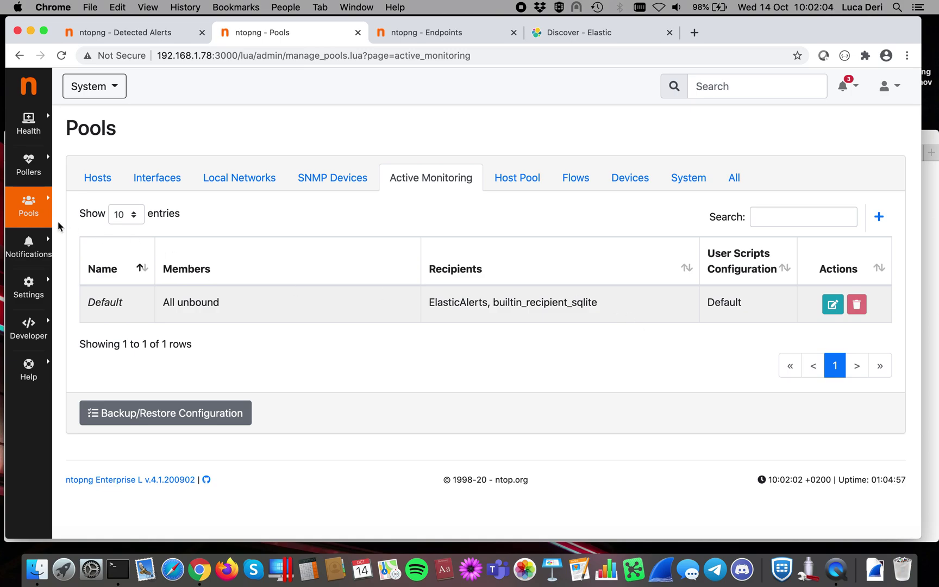
mouse_move(48, 245)
left_click(90, 266)
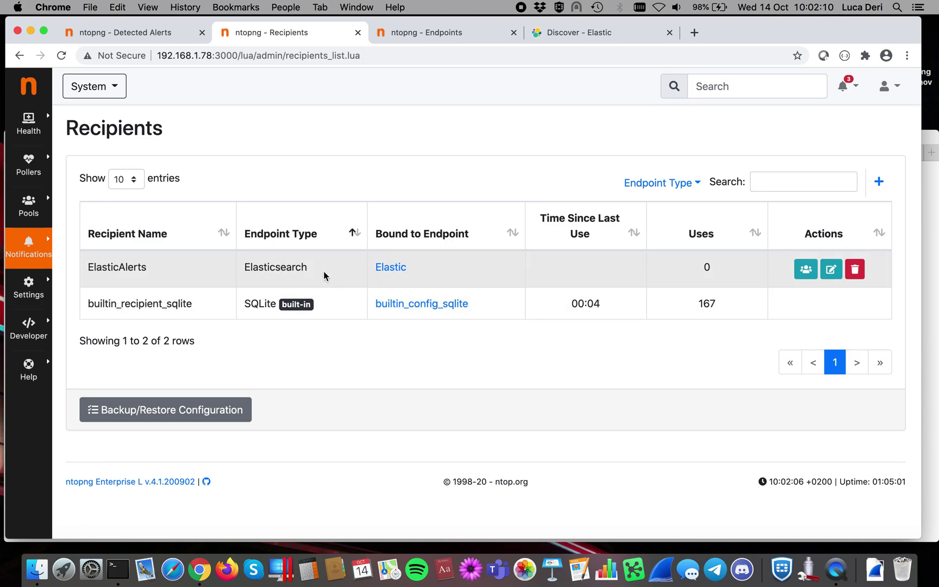
Review the four Default pools using ElasticAlerts in its users dialog, then close it
left_click(807, 271)
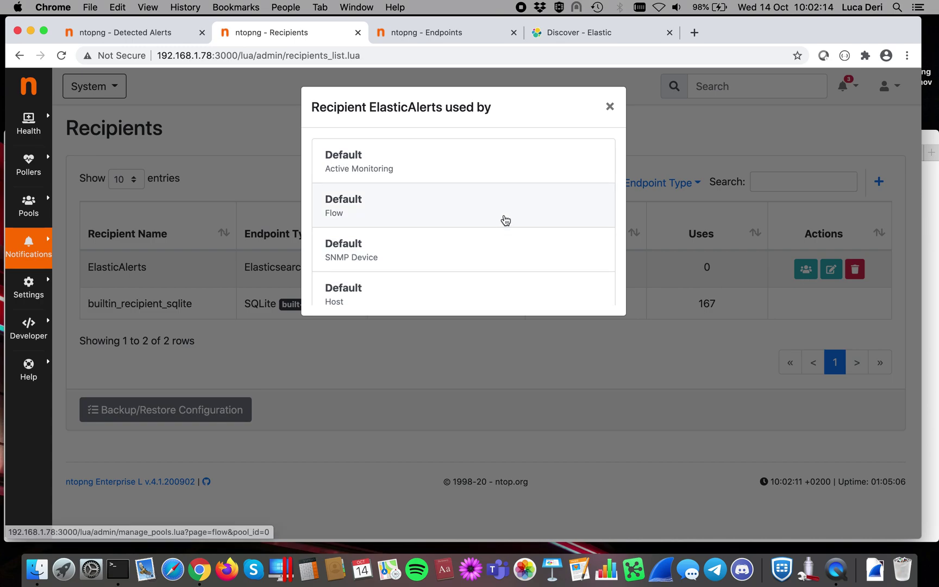
scroll(506, 220, "down", 1)
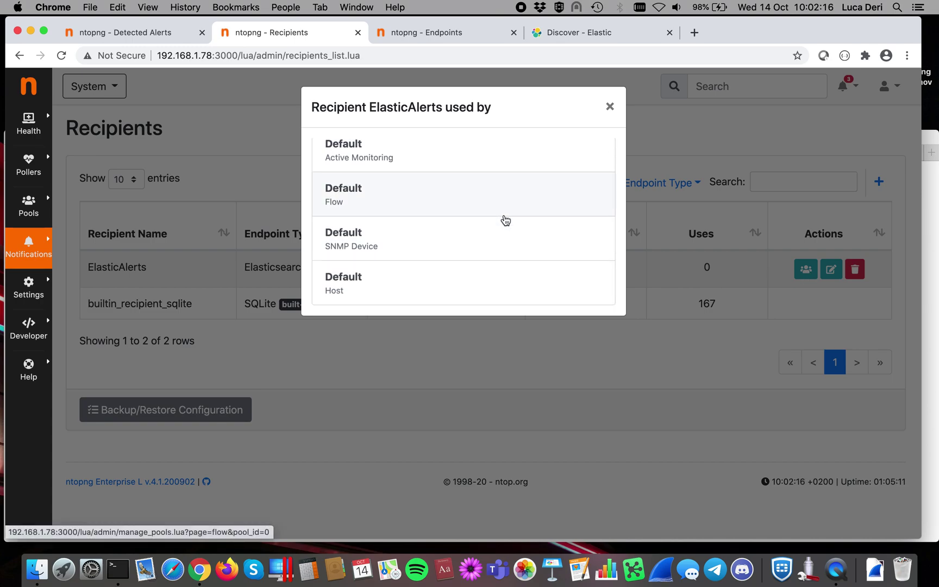
left_click(679, 159)
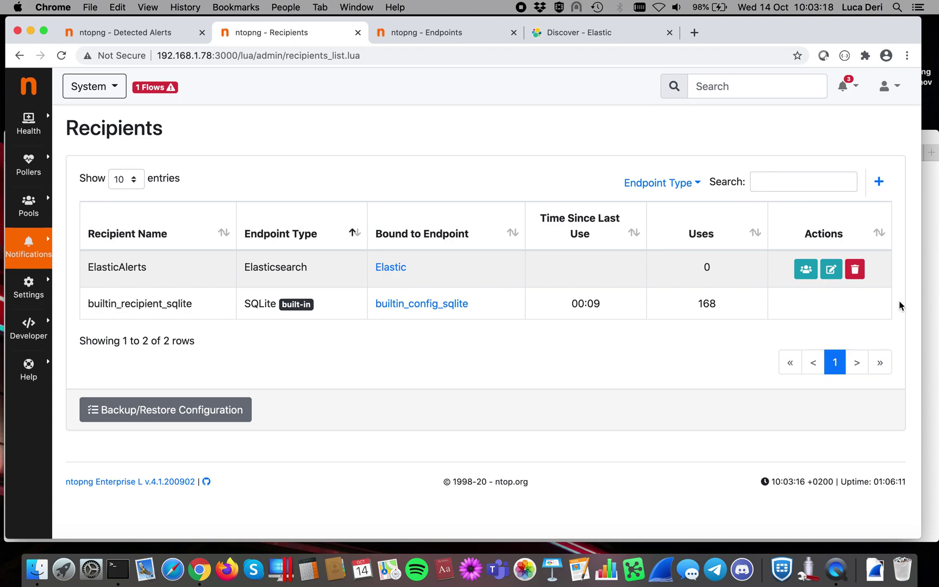
Sort the recipients list by Bound to Endpoint
scroll(675, 299, "down", 2)
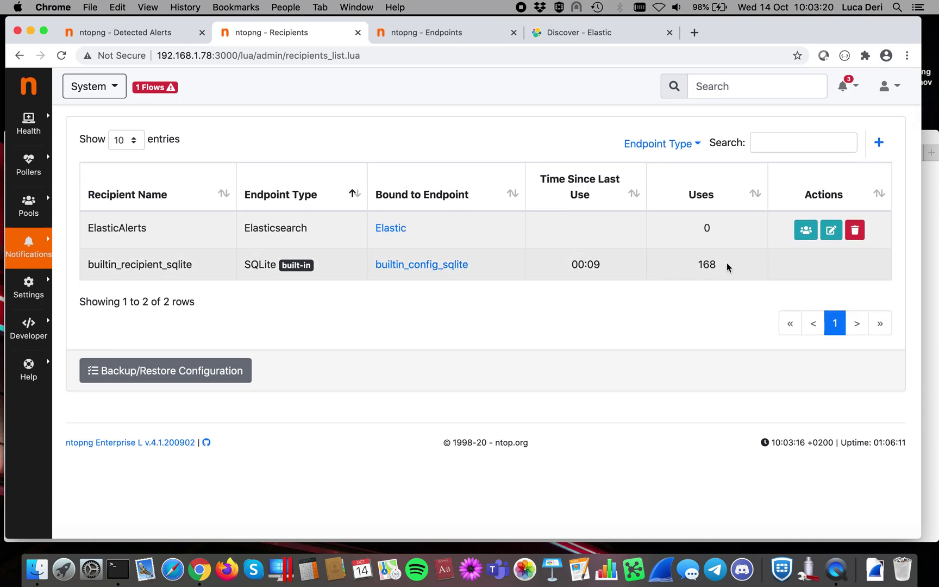
left_click_drag(726, 264, 443, 266)
left_click(476, 206)
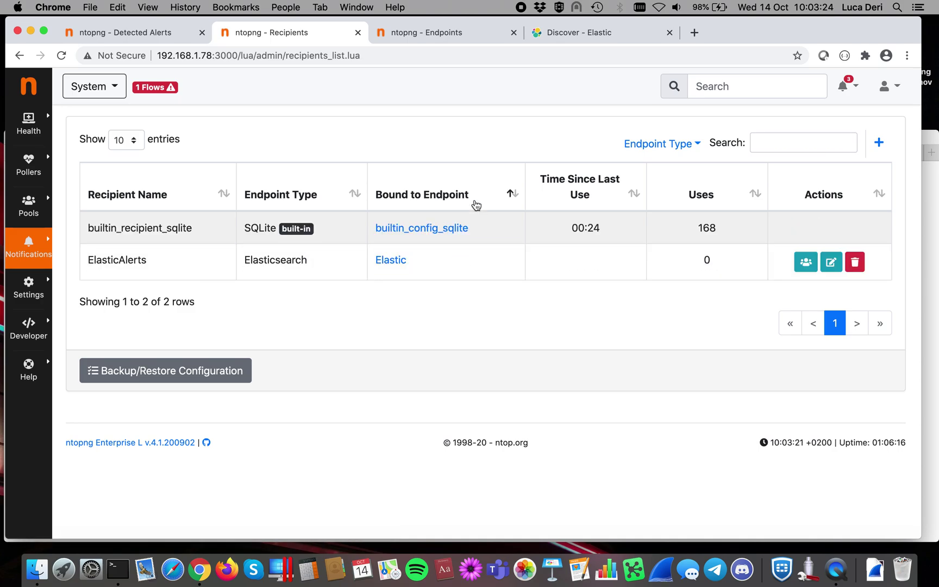
Switch to the en3 interface, view its detected flow alerts, and bring Terminal forward
left_click(99, 88)
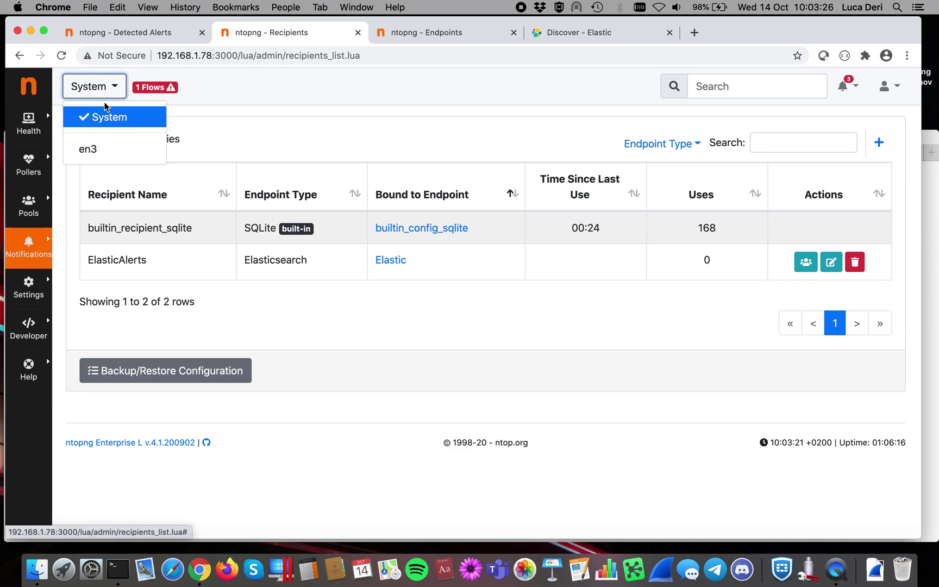
left_click(114, 148)
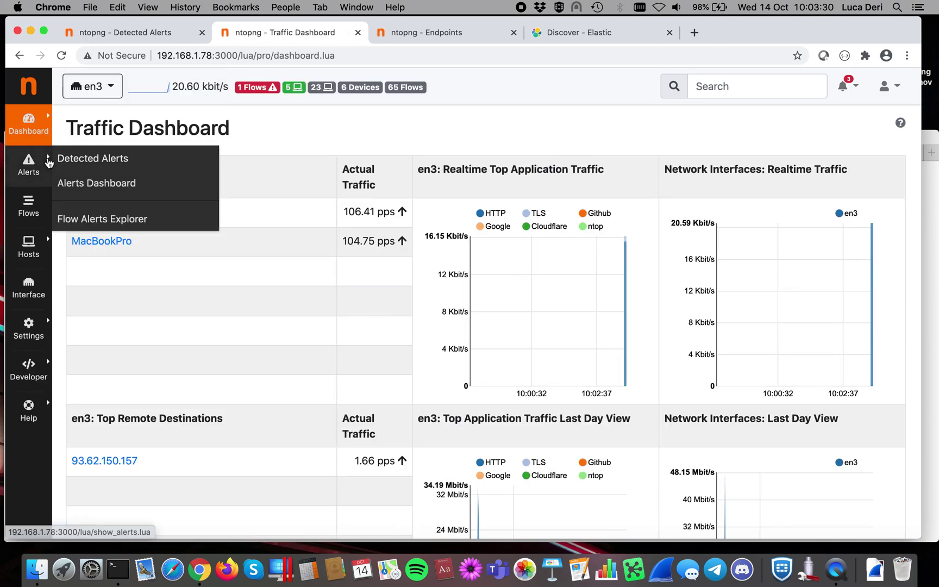
left_click(76, 159)
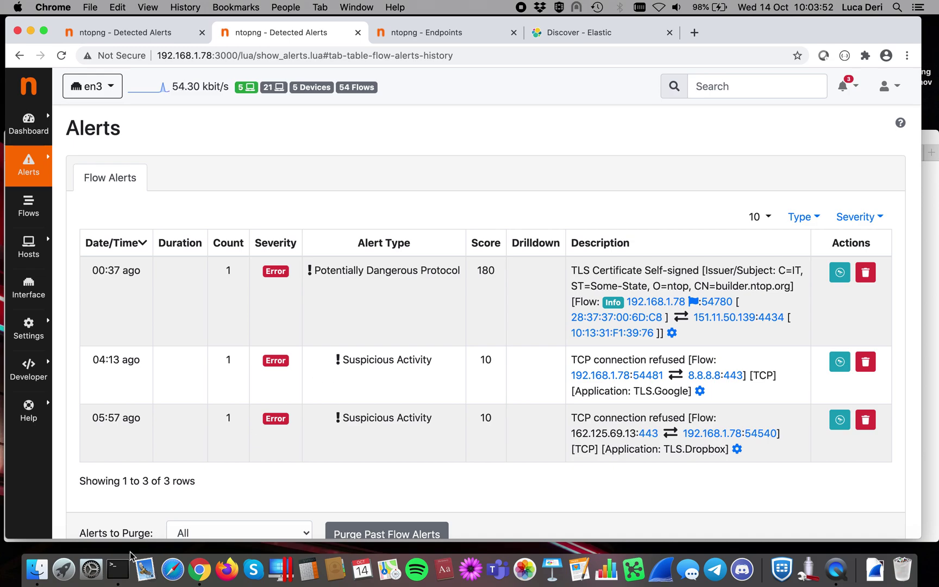
left_click(121, 565)
Clear the terminal and run ./ntopng -h to list the command-line help
key("super+k")
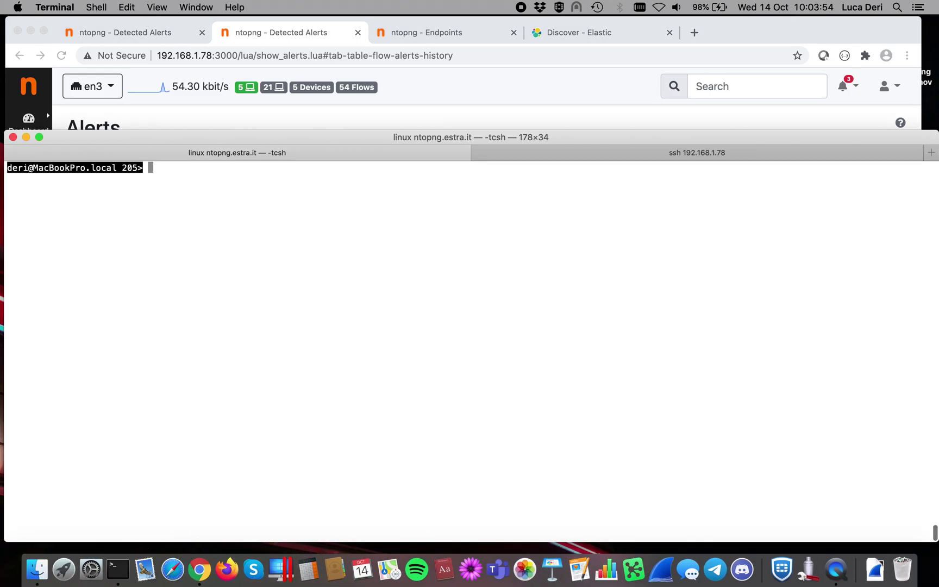
type("./ntopng -h")
key("Return")
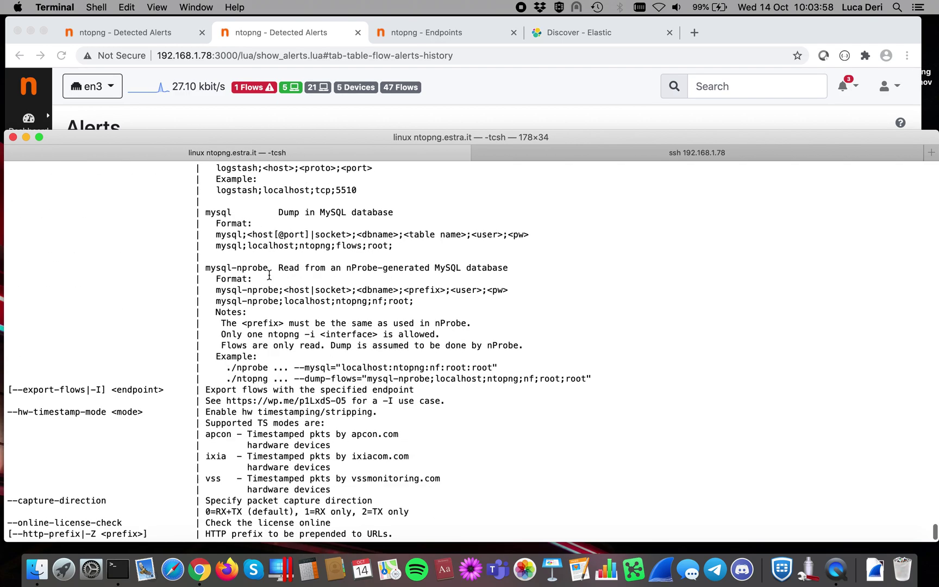
Select the --dump-flows Elasticsearch mode description, then return to the ntopng alerts page
scroll(269, 275, "up", 10)
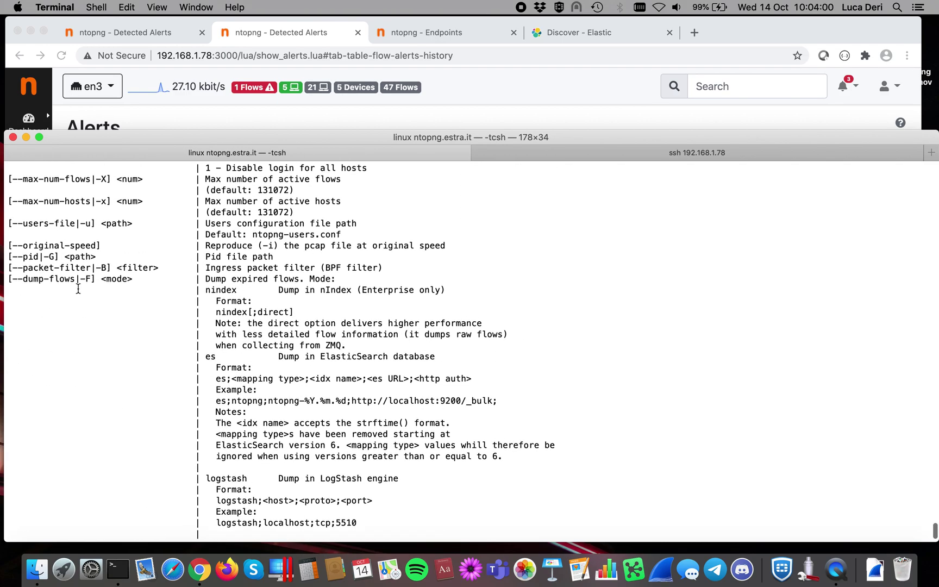
left_click_drag(76, 278, 92, 279)
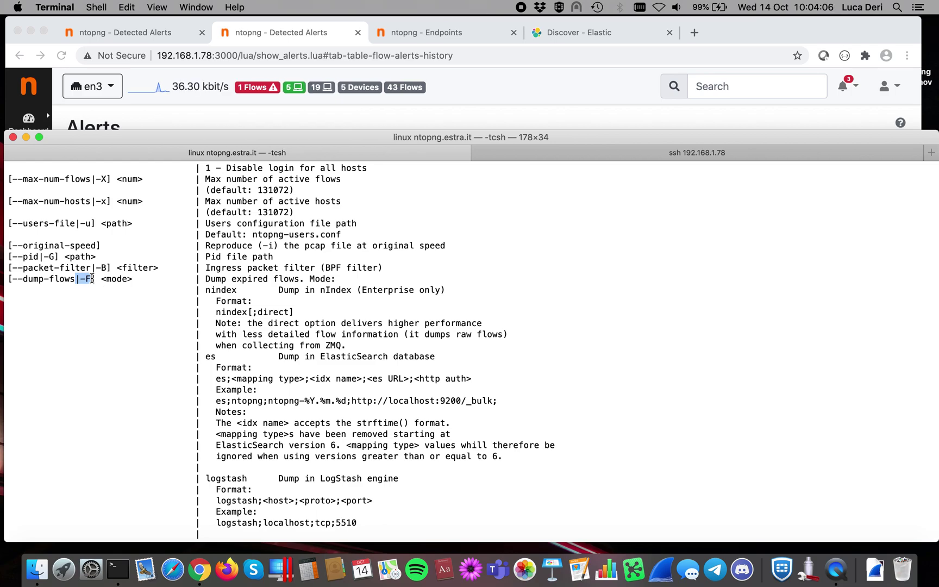
left_click_drag(200, 356, 580, 463)
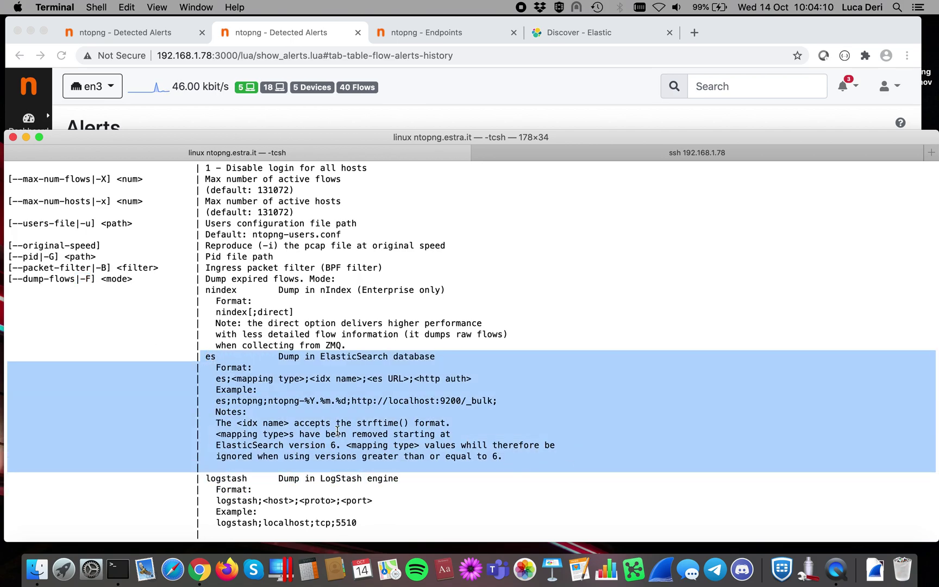
left_click_drag(50, 278, 77, 278)
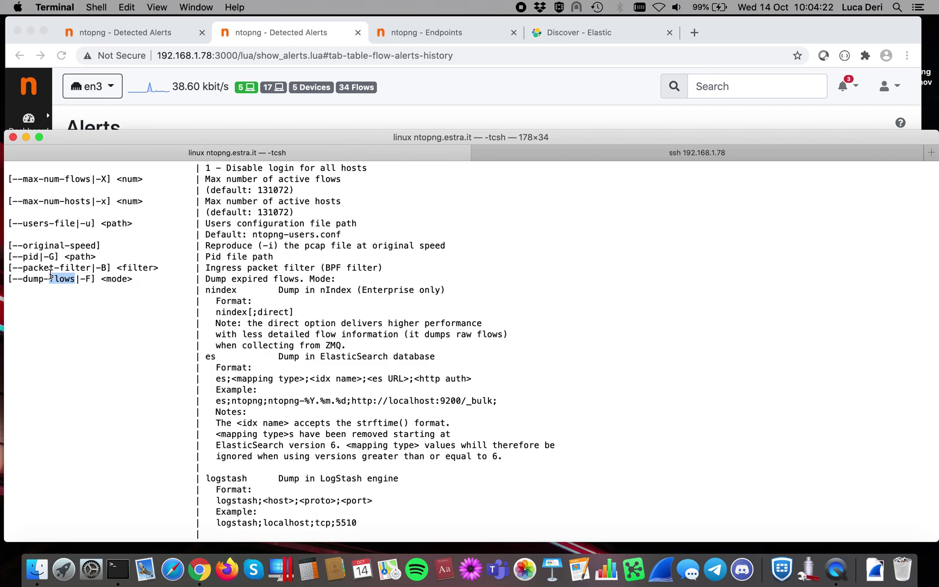
left_click(86, 281)
left_click_drag(85, 282, 597, 473)
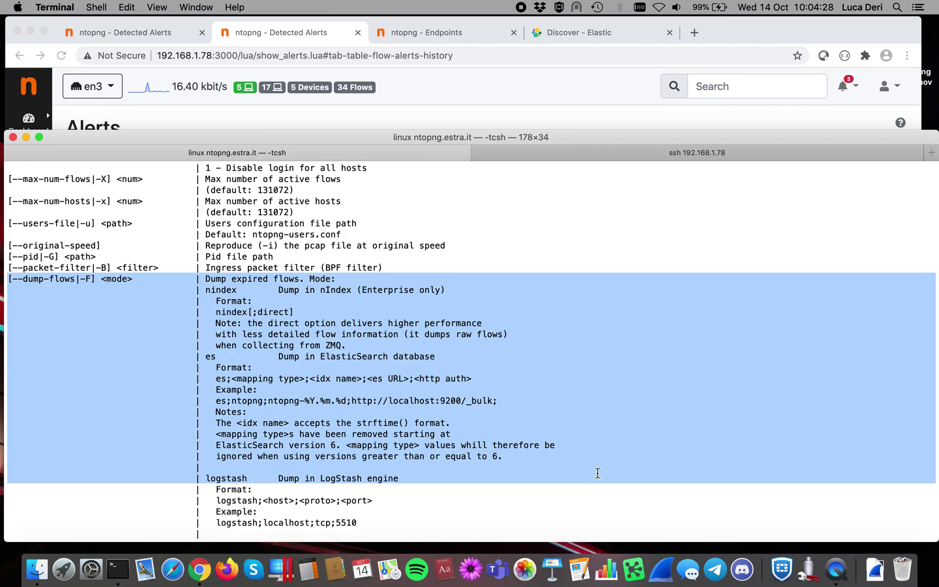
scroll(597, 473, "down", 15)
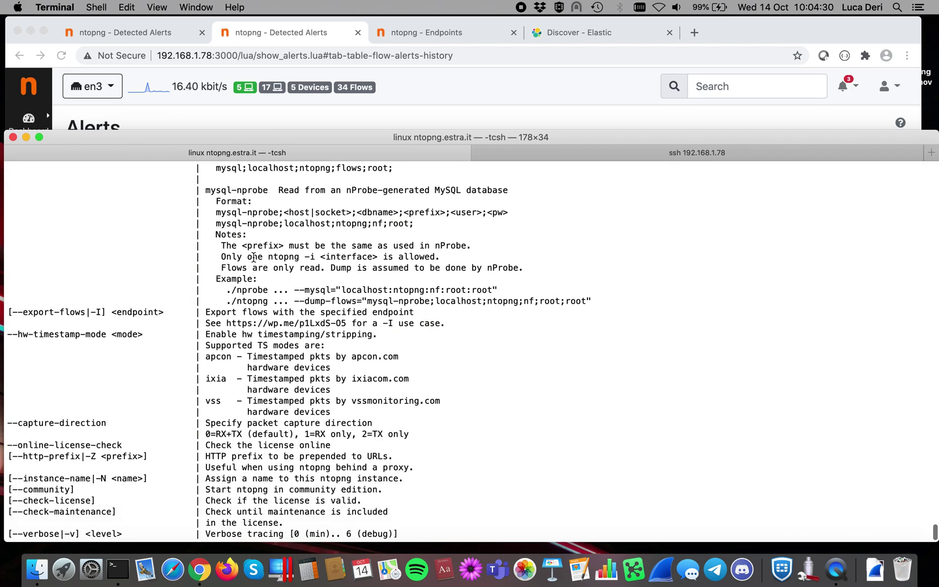
scroll(222, 199, "up", 8)
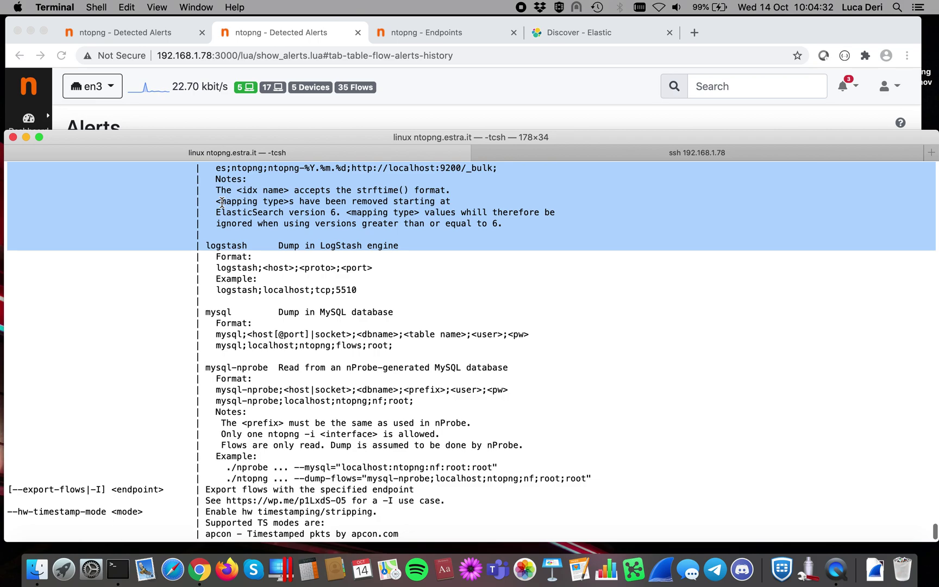
scroll(222, 202, "up", 6)
left_click(433, 71)
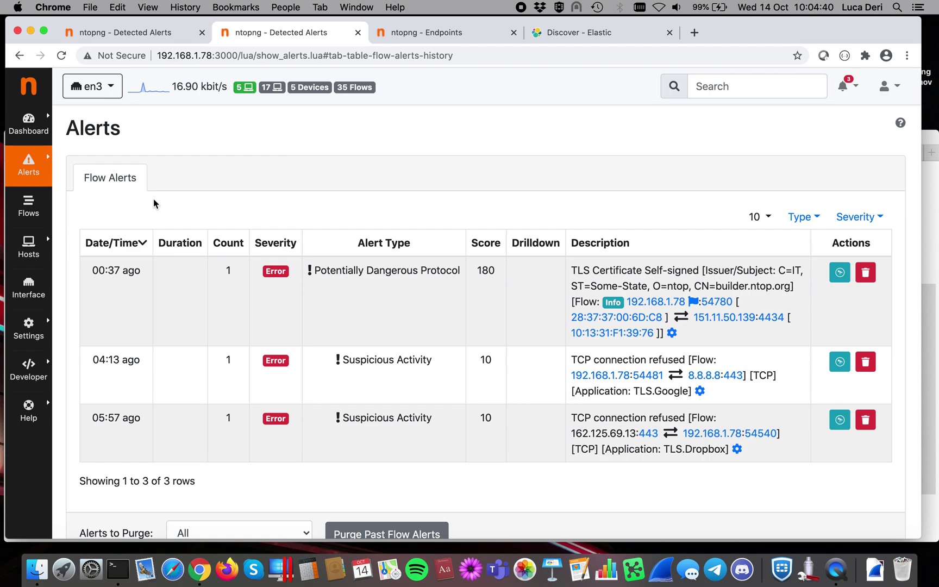
In the System view, check which pools use the ElasticAlerts recipient (0 uses)
left_click(98, 87)
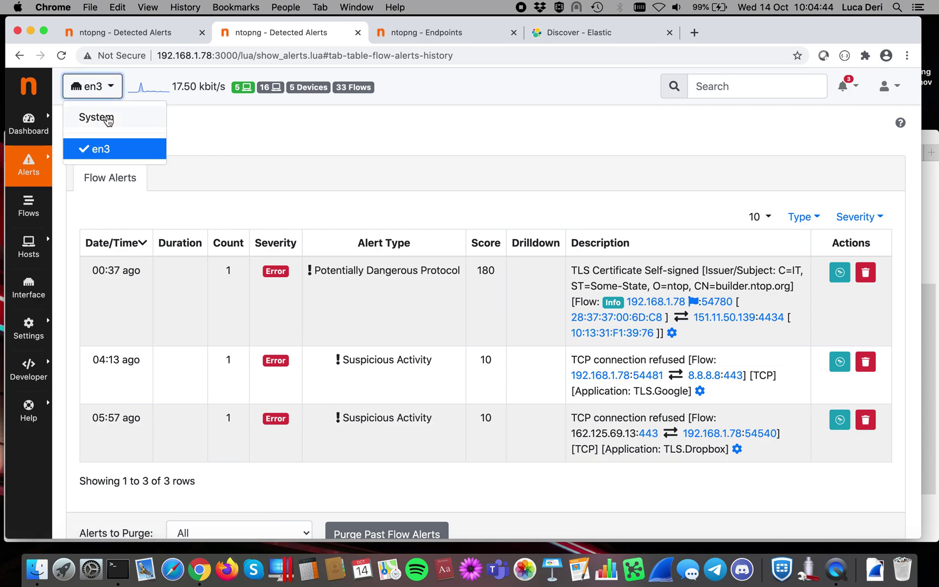
left_click(103, 117)
mouse_move(32, 247)
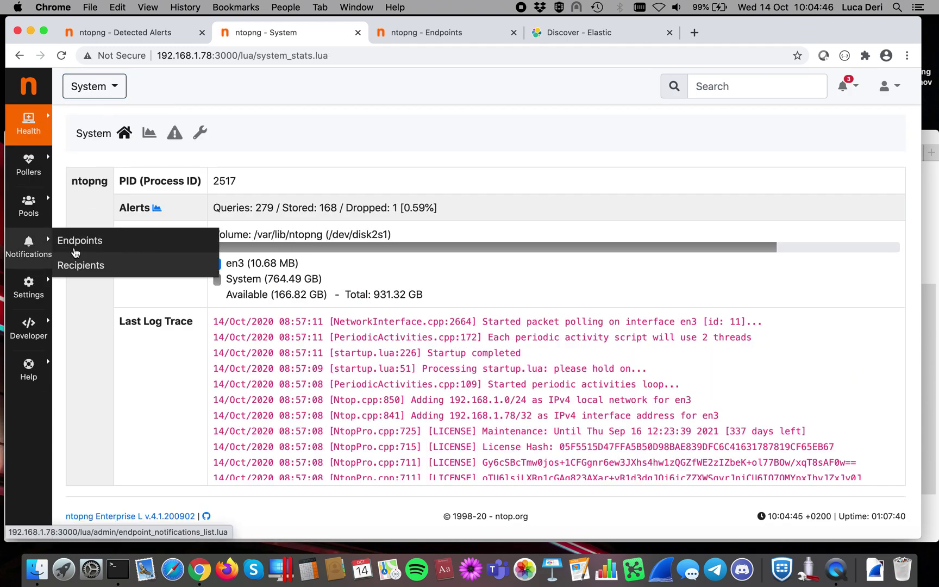
left_click(81, 266)
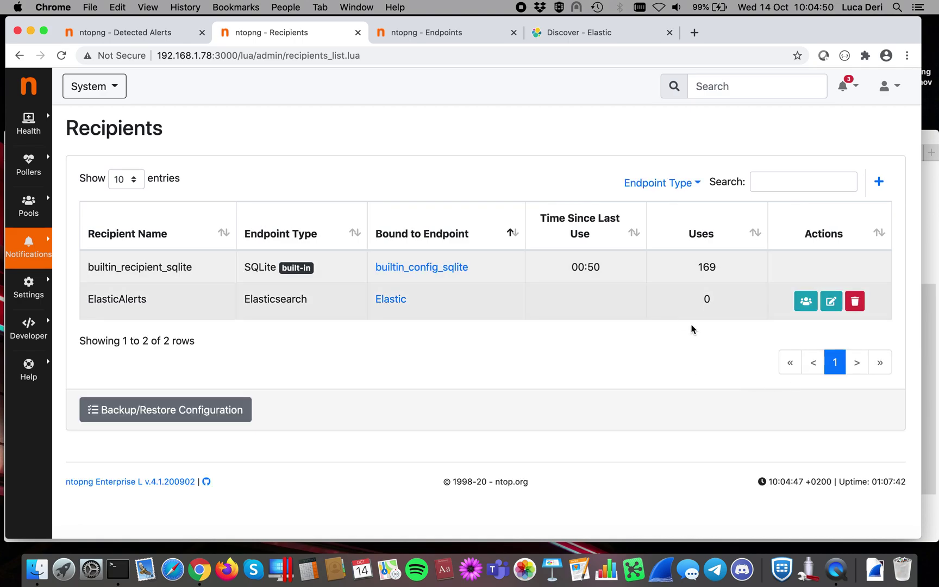
left_click(805, 302)
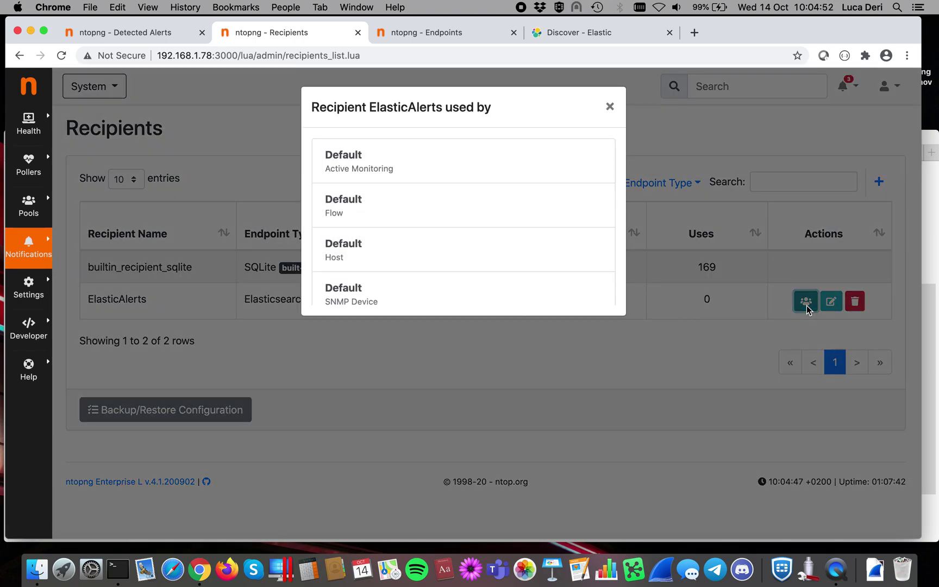
scroll(553, 186, "down", 1)
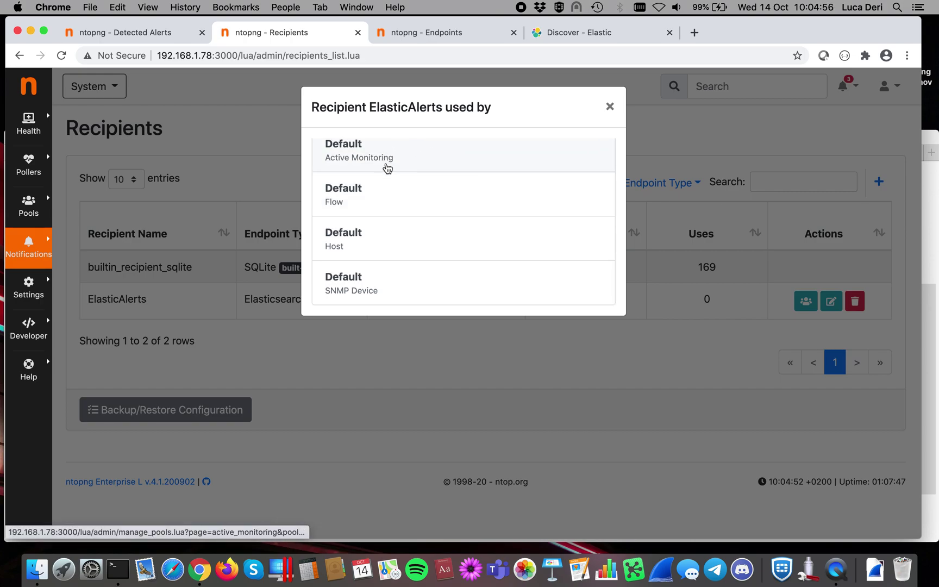
left_click(216, 160)
Switch the interface back to en3's traffic dashboard
left_click(109, 94)
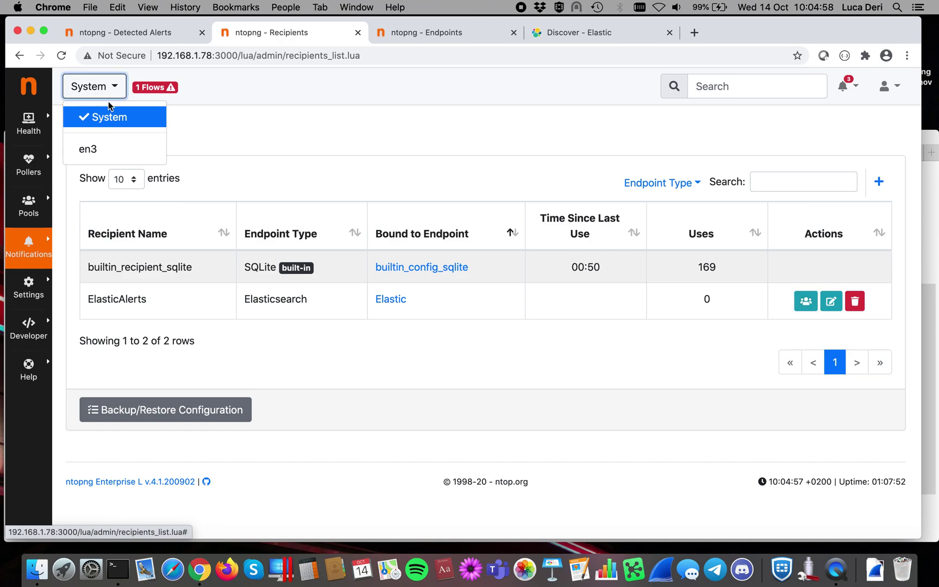
left_click(115, 157)
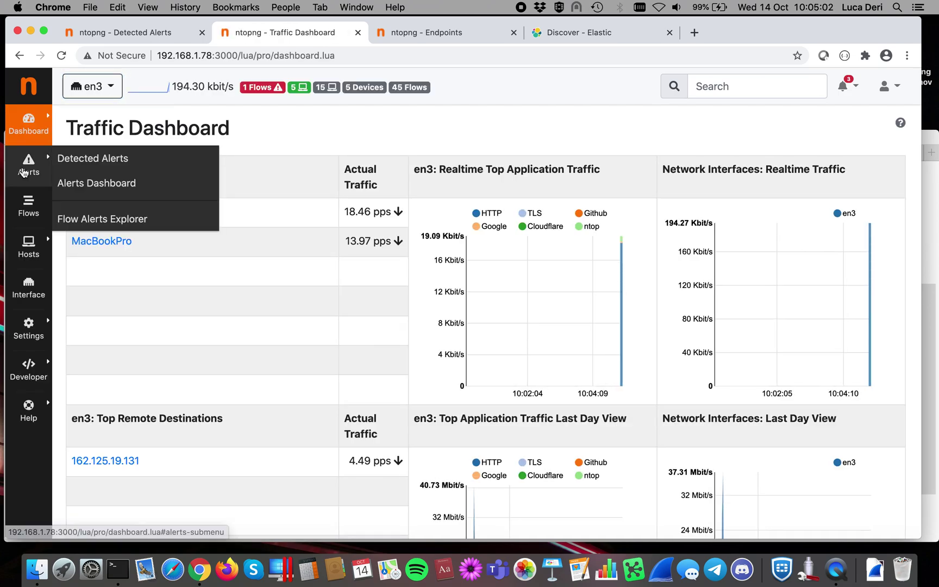
left_click(80, 97)
Open the Active Monitoring page under the System interface
left_click(86, 115)
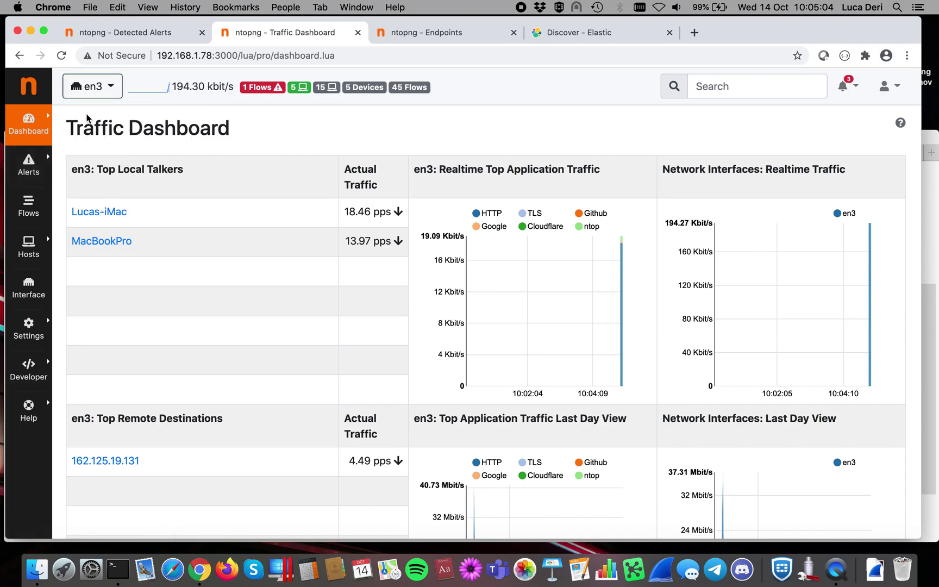
mouse_move(33, 162)
left_click(79, 184)
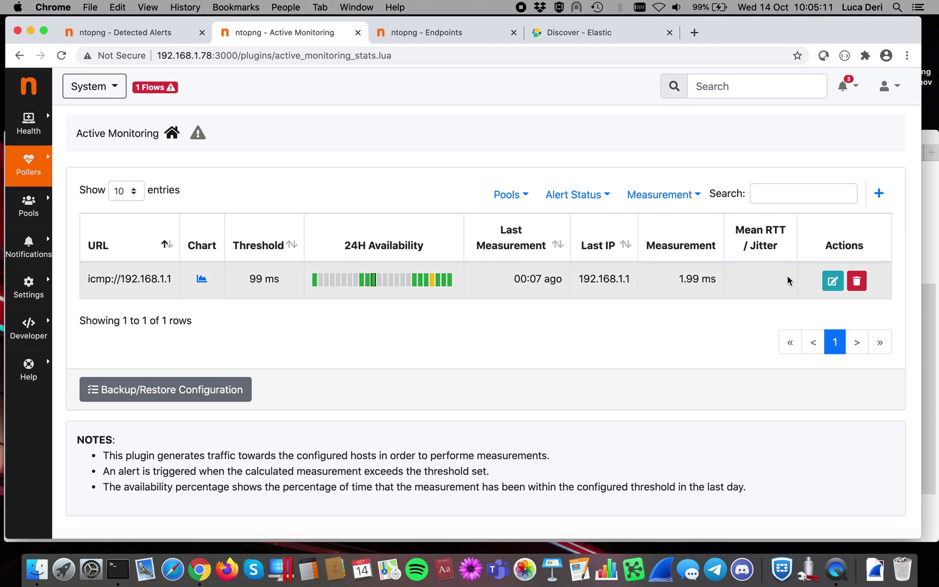
Edit icmp://192.168.1.1, replacing its 99 ms threshold with 1 ms
left_click(833, 280)
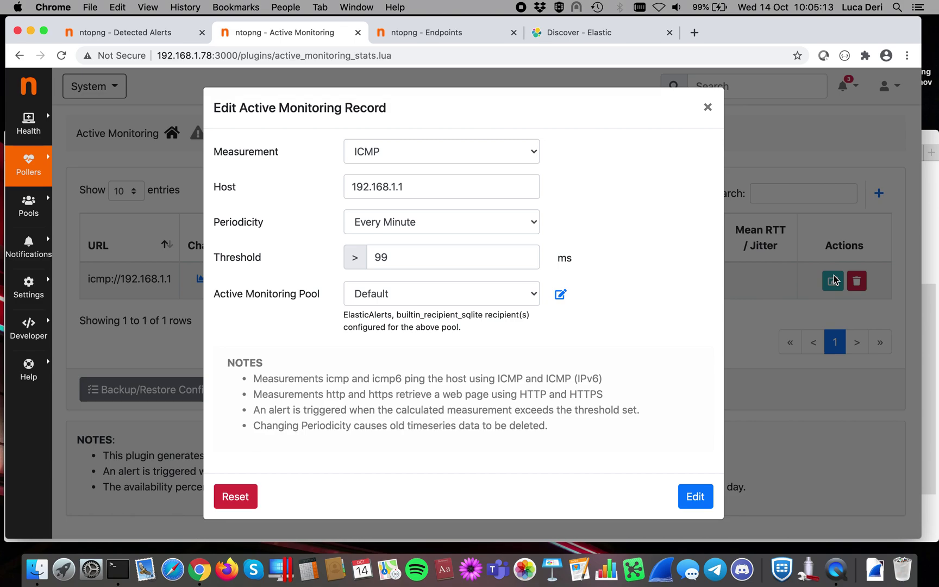
left_click(451, 258)
key("BackSpace")
key("BackSpace")
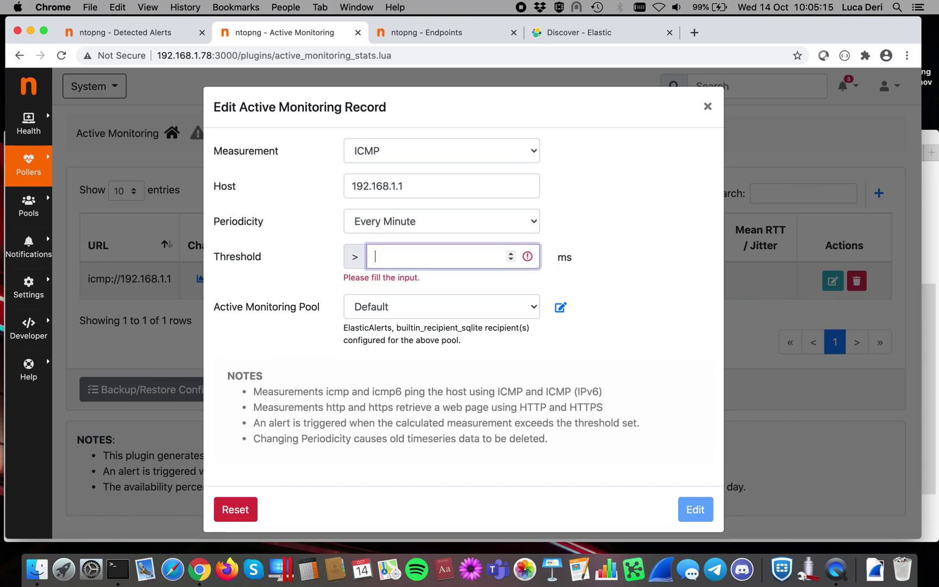
type("1")
left_click(697, 496)
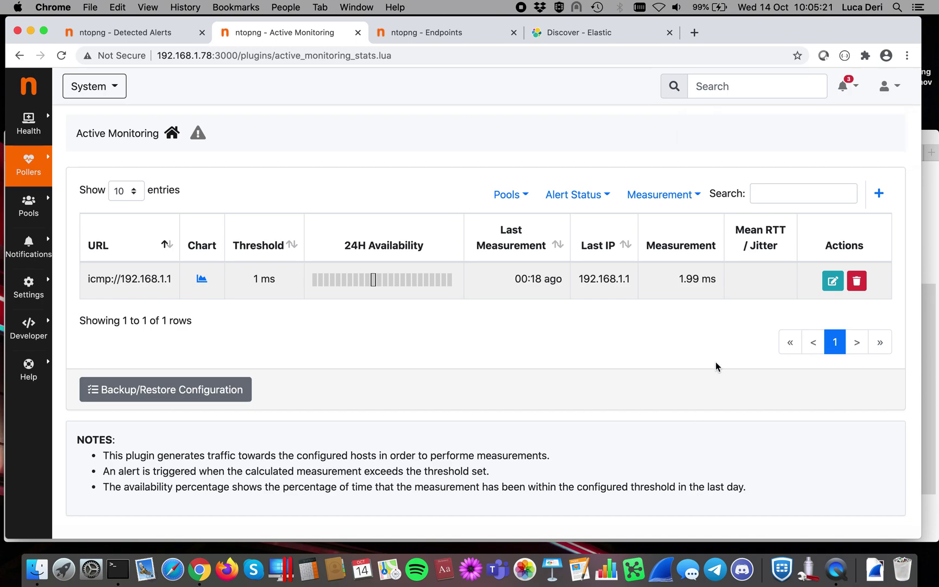
Purge the five past Active Monitoring alerts, then move to the Kibana tab
left_click(199, 135)
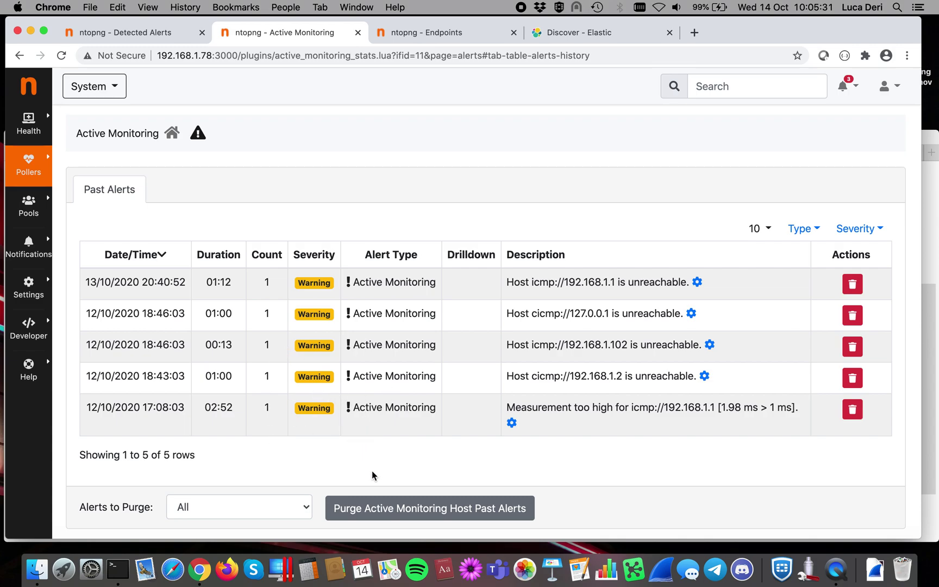
left_click(407, 506)
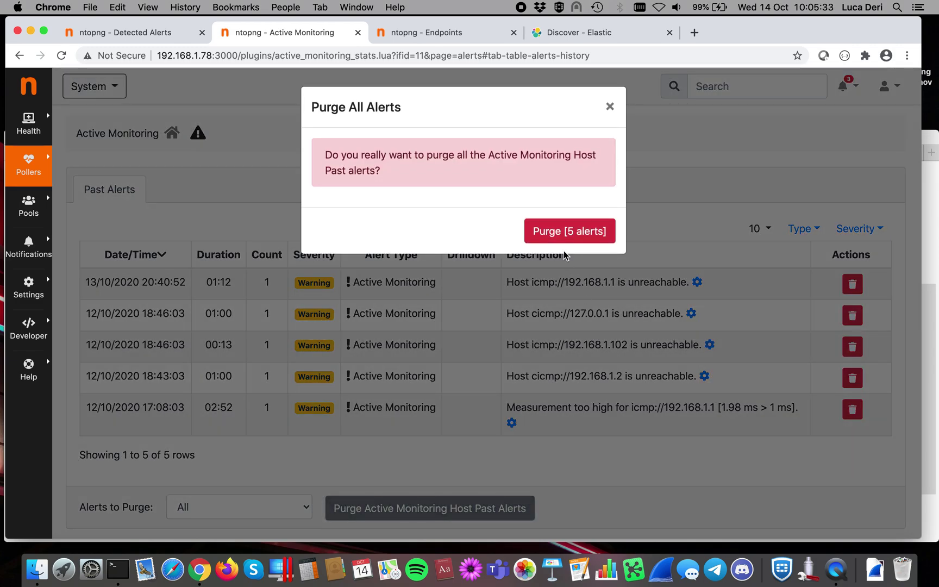
left_click(569, 239)
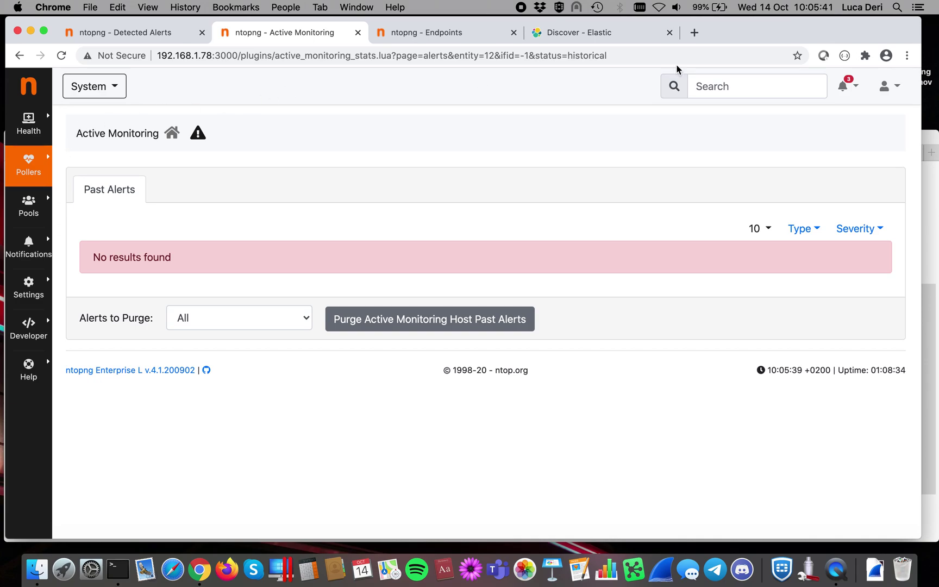
left_click(607, 36)
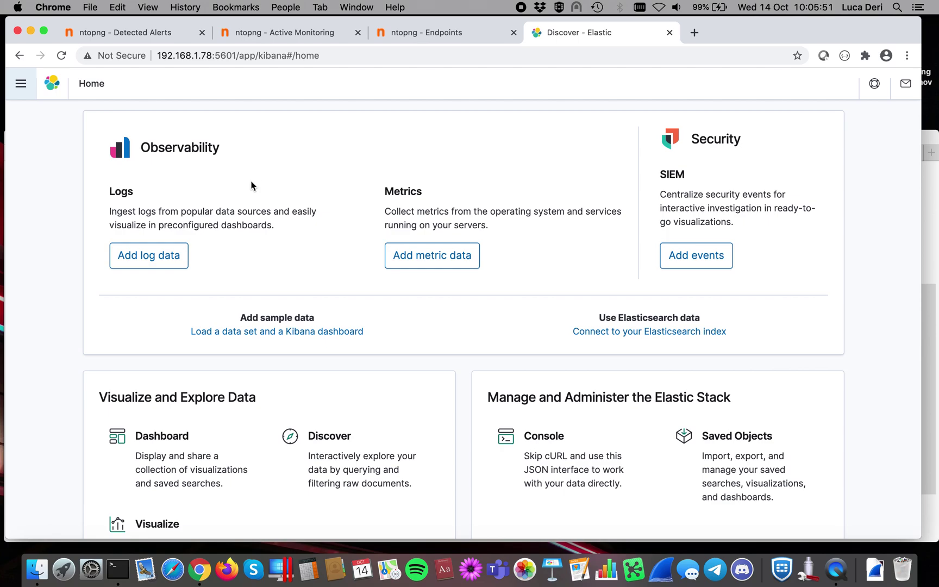
Open Stack Management from Kibana's navigation menu
left_click(21, 86)
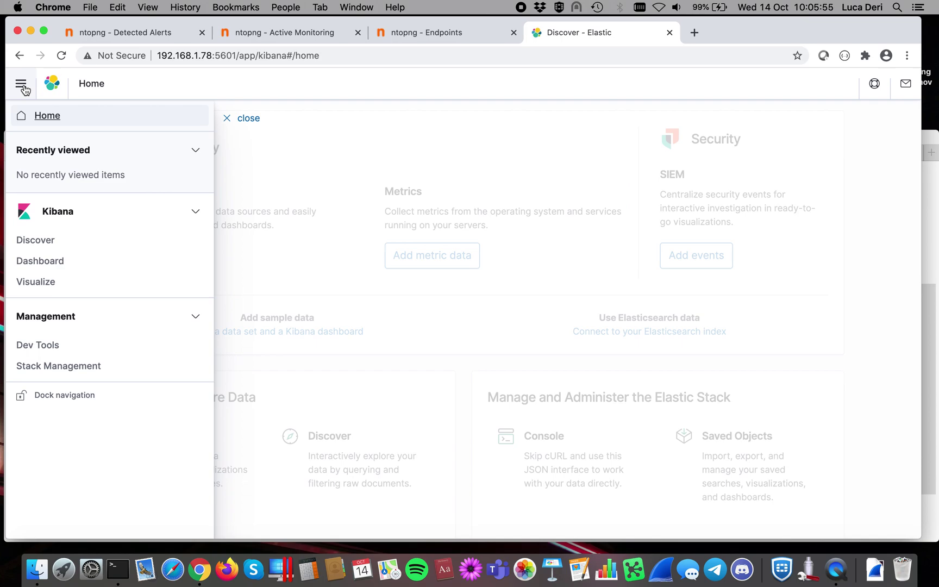
left_click(61, 366)
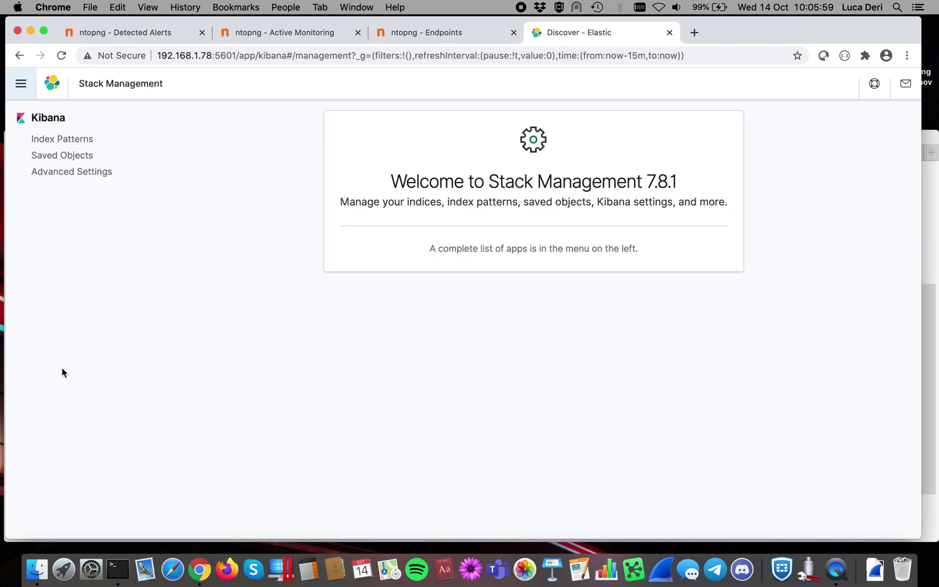
Open the alerts-ntopng-2020.10.14 index pattern and review its 54 fields
left_click(82, 143)
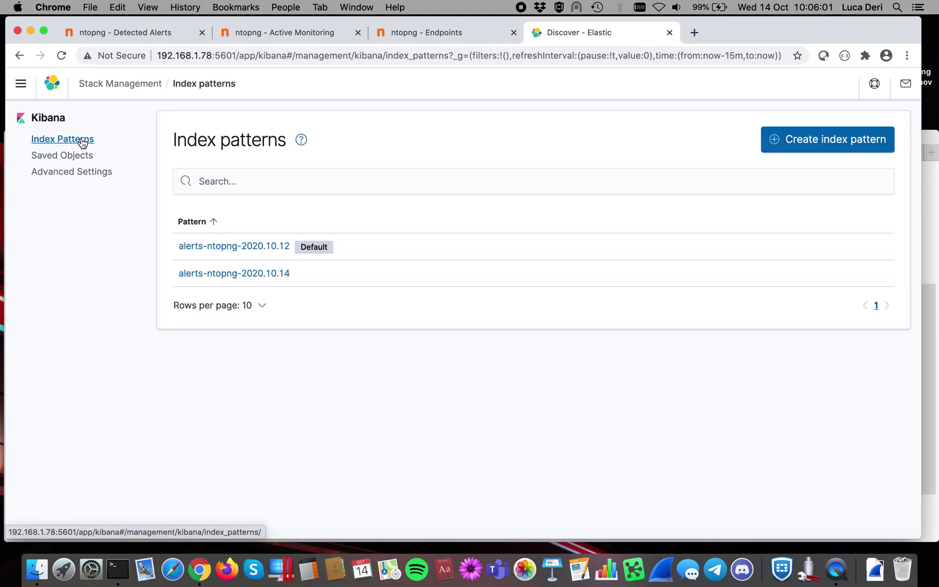
left_click(274, 273)
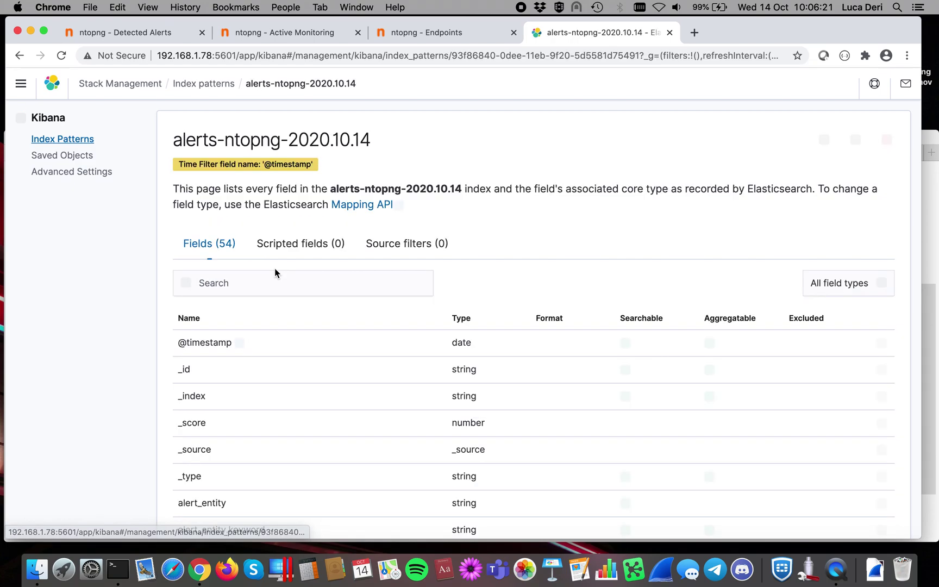
scroll(275, 270, "down", 4)
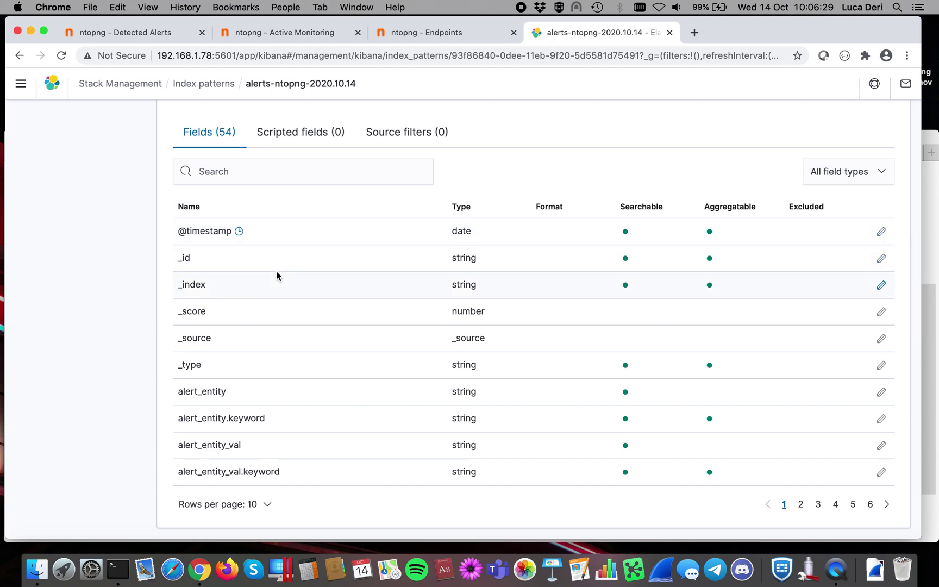
scroll(277, 271, "up", 3)
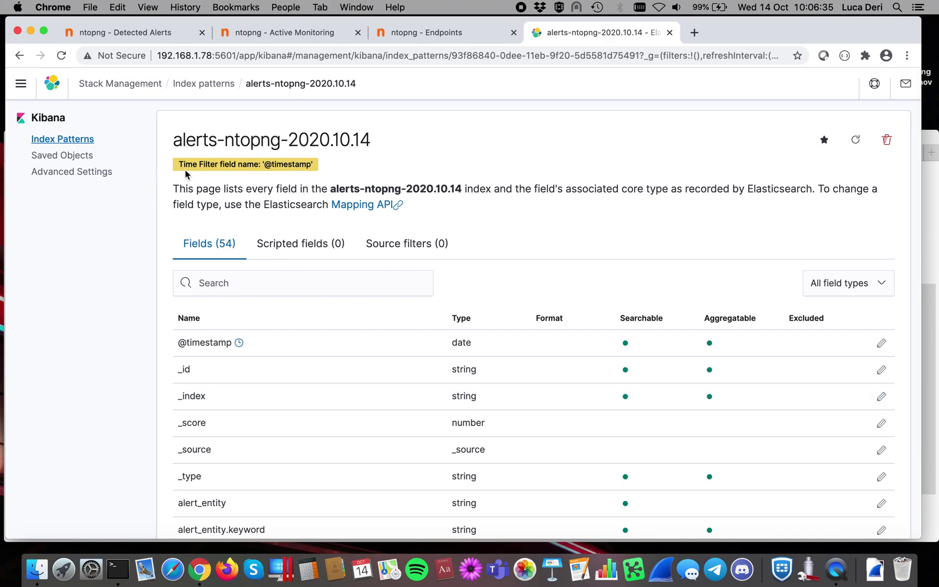
Open the AlertType pie visualization from Visualize
left_click(20, 86)
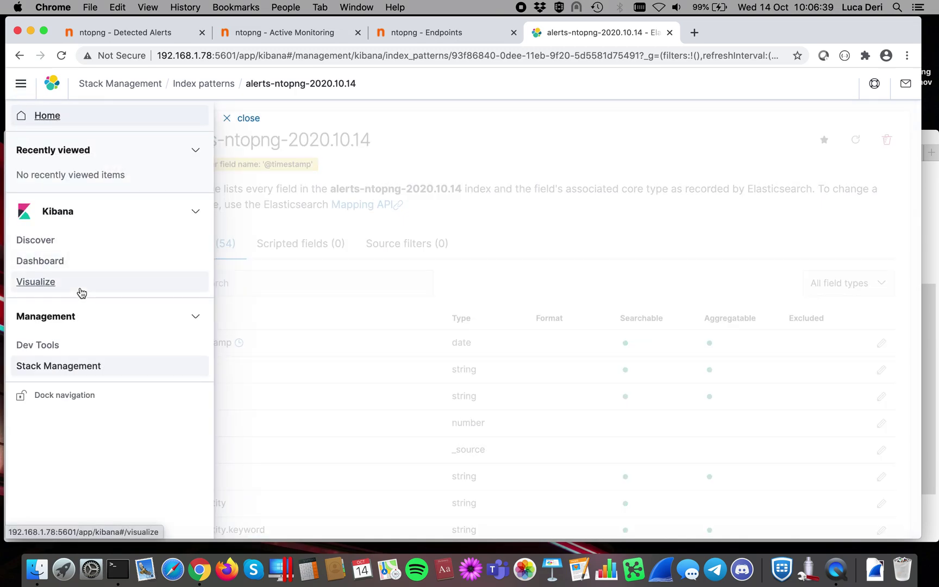
left_click(43, 284)
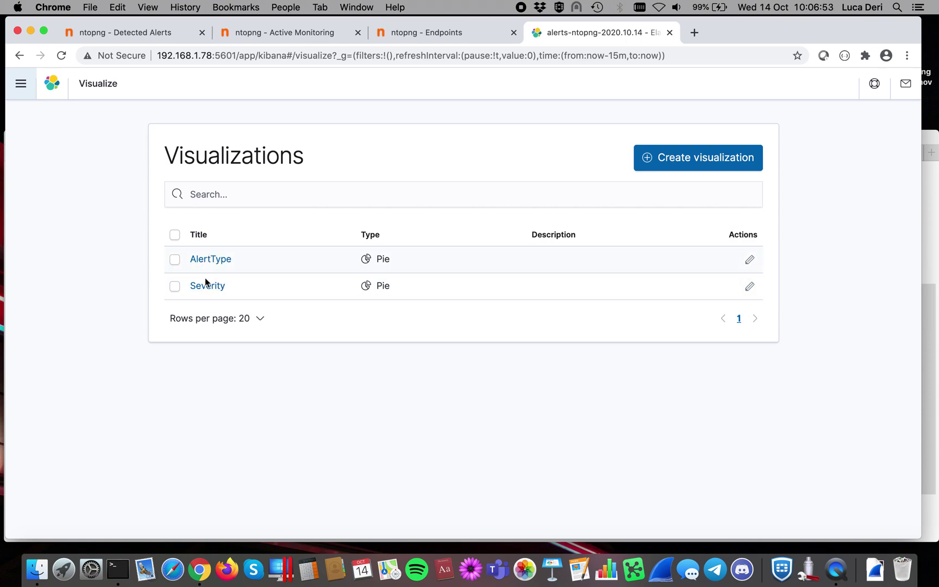
left_click(207, 260)
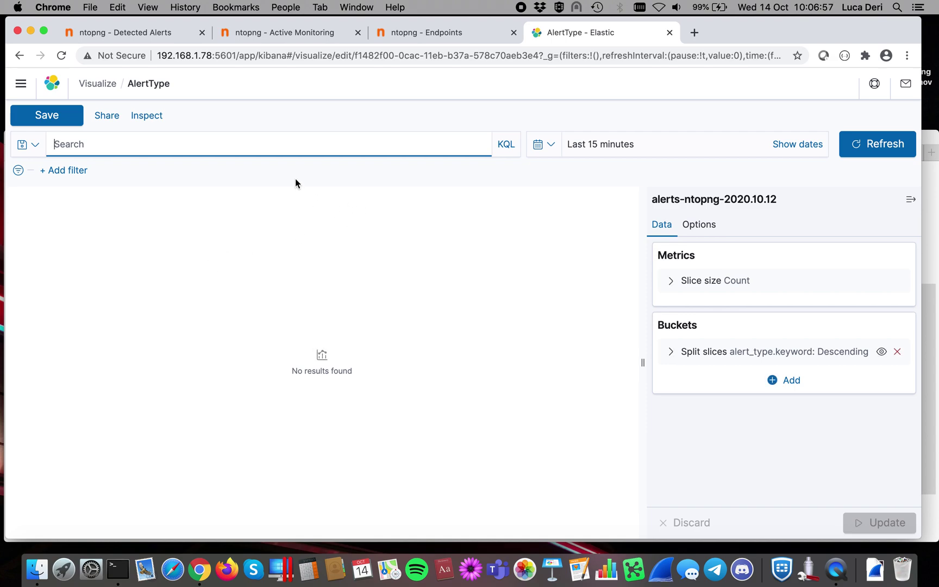
Look at Add filter and saved queries, then select the 2020.10.12 date in the index name
left_click(42, 173)
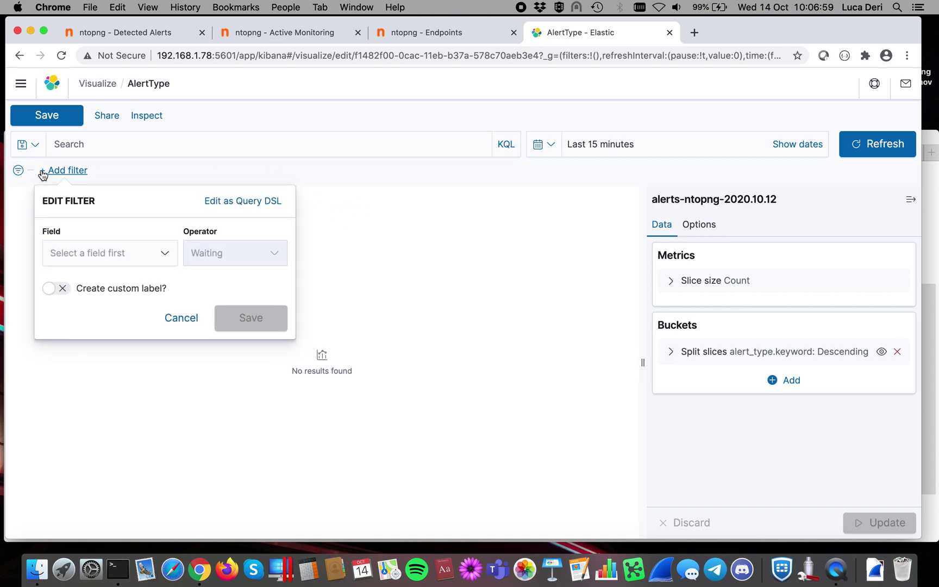
left_click(29, 146)
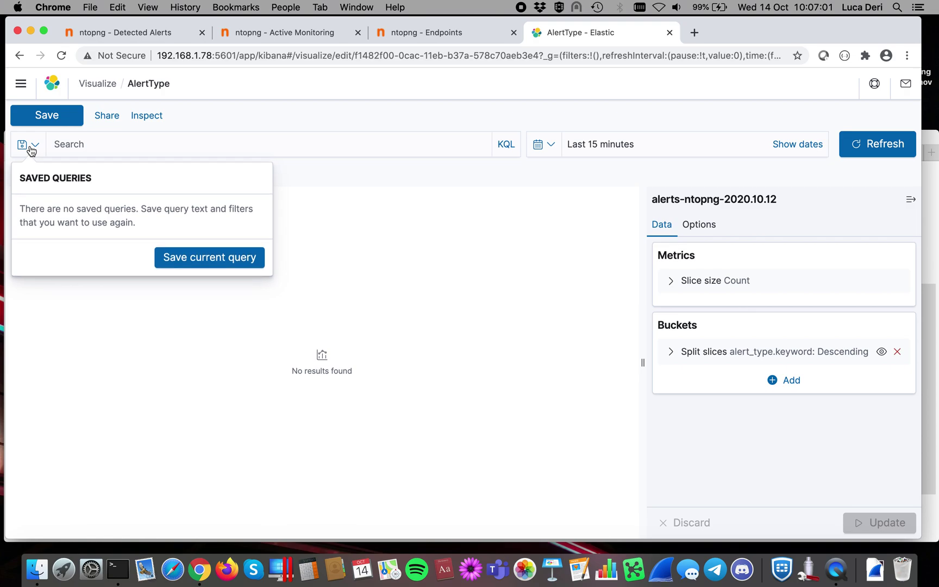
left_click(411, 252)
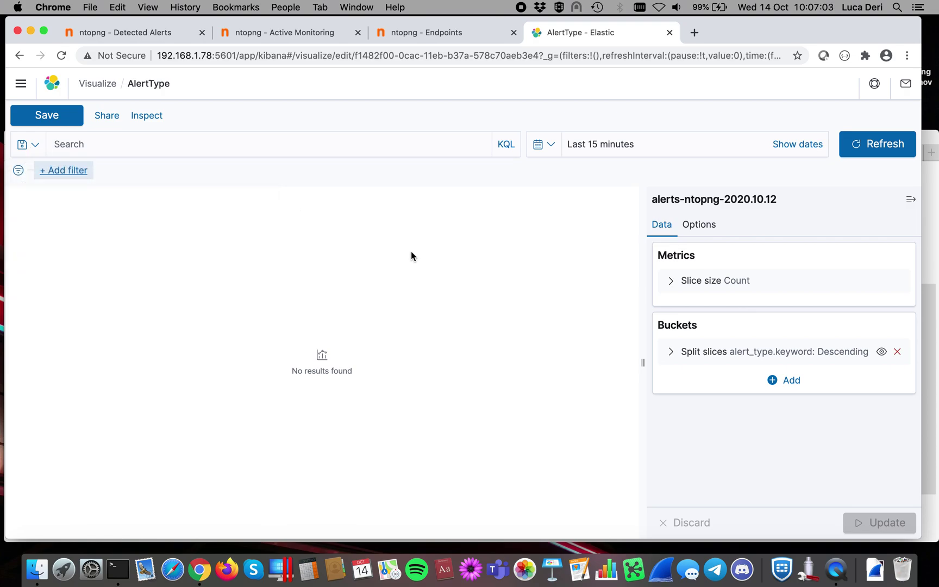
double_click(757, 200)
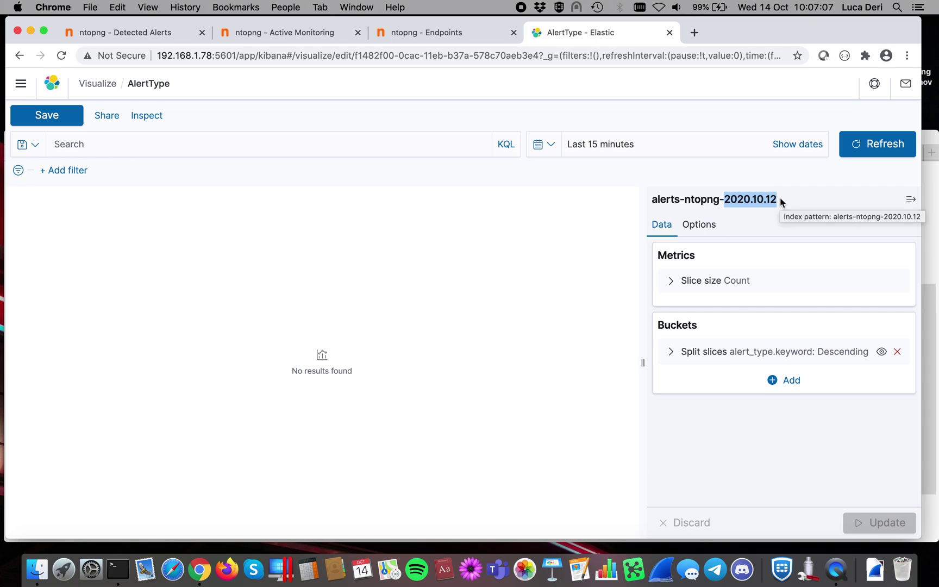
Open Discover and zoom the time range onto the 10:06 alert
left_click(20, 86)
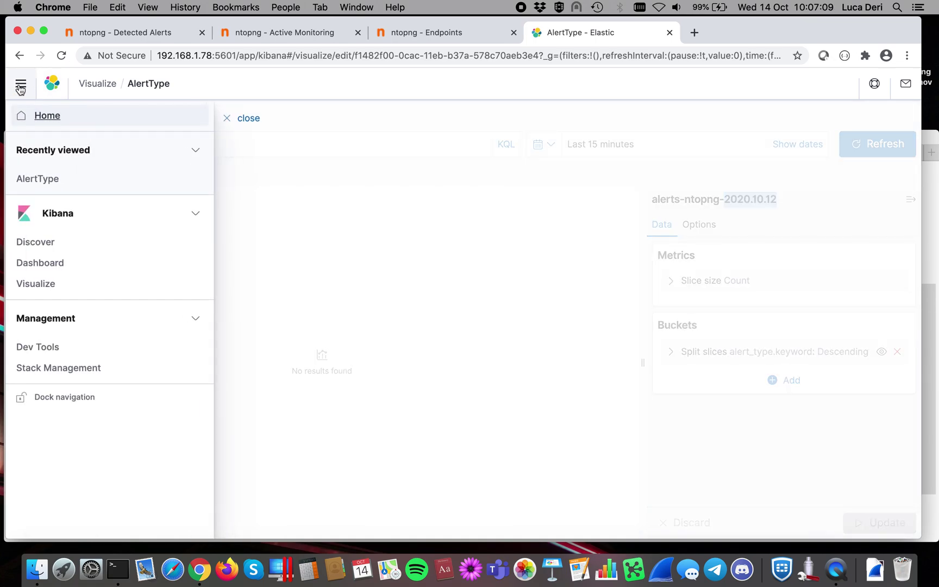
left_click(75, 246)
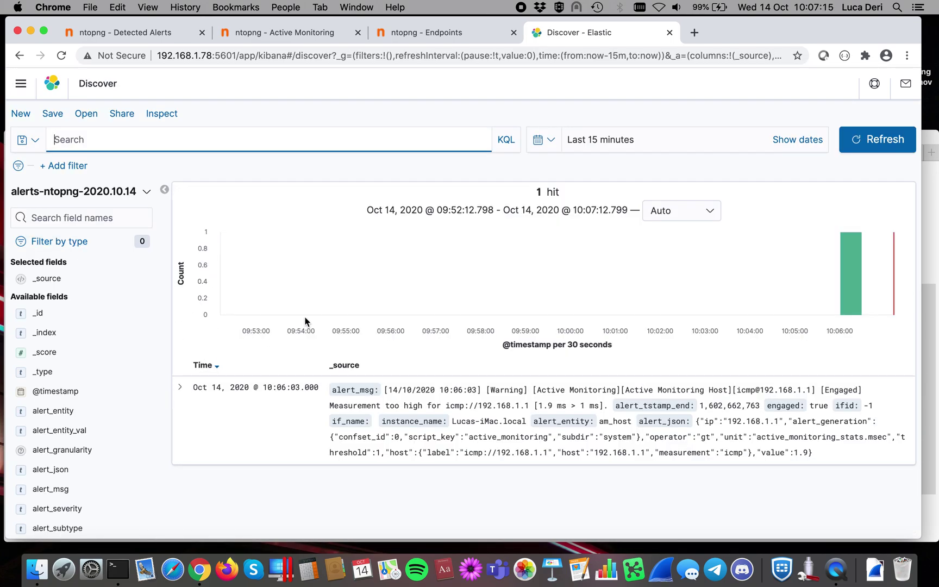
left_click(853, 283)
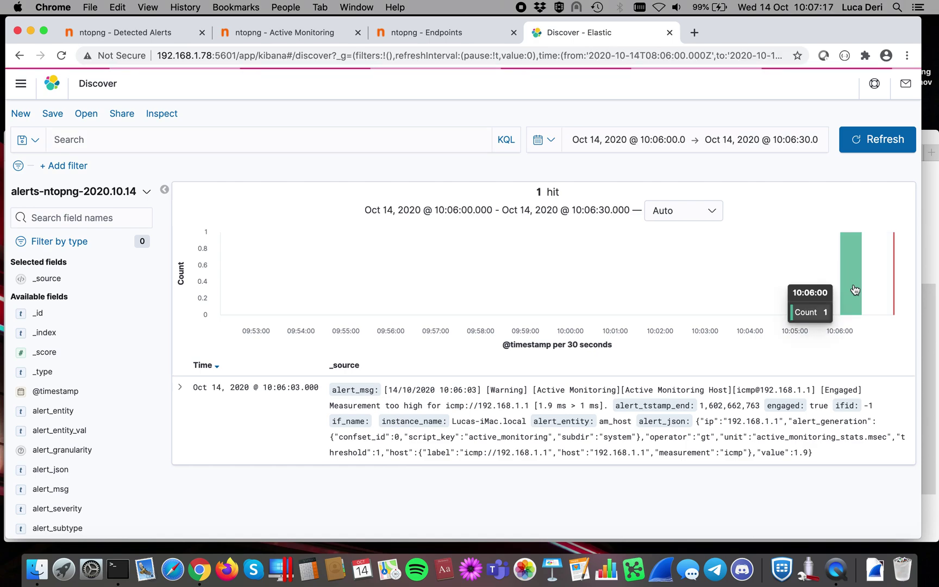
scroll(777, 368, "down", 4)
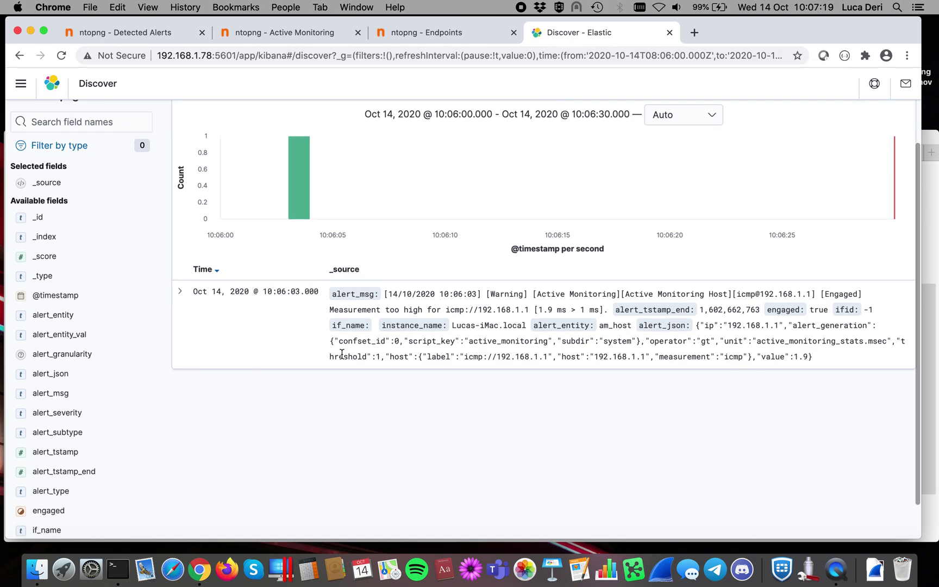
Expand the alert document and select its alert_am_threshold_cross alert_type value
left_click(181, 293)
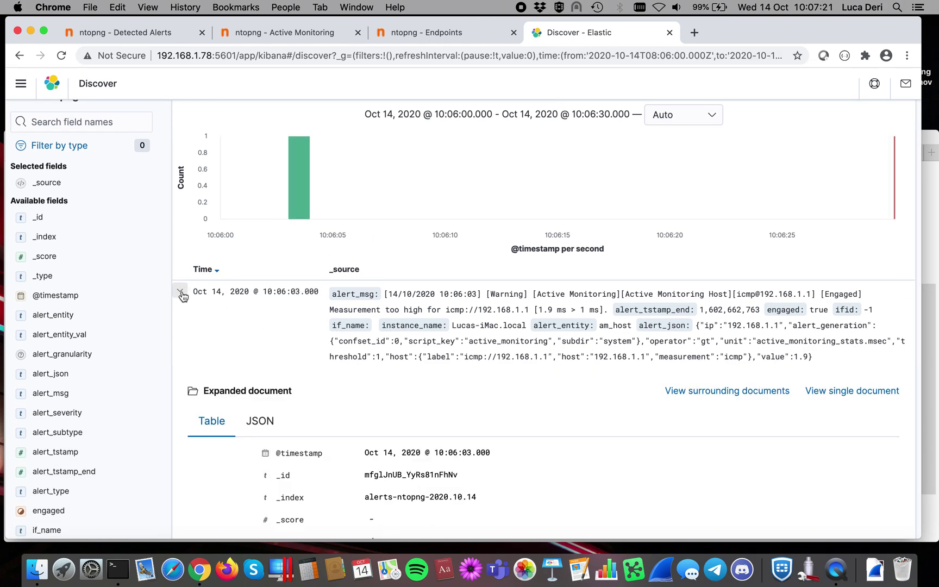
scroll(182, 296, "down", 10)
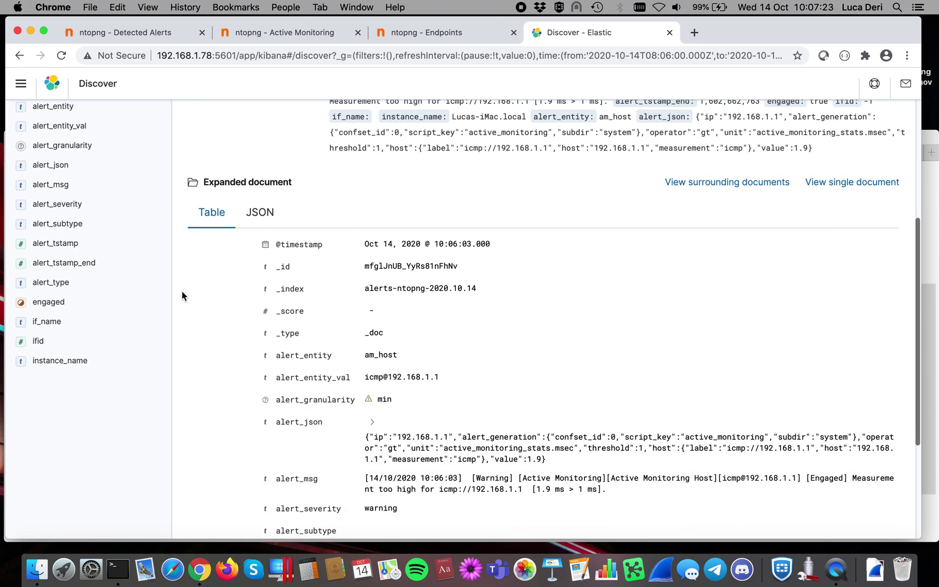
scroll(182, 297, "down", 4)
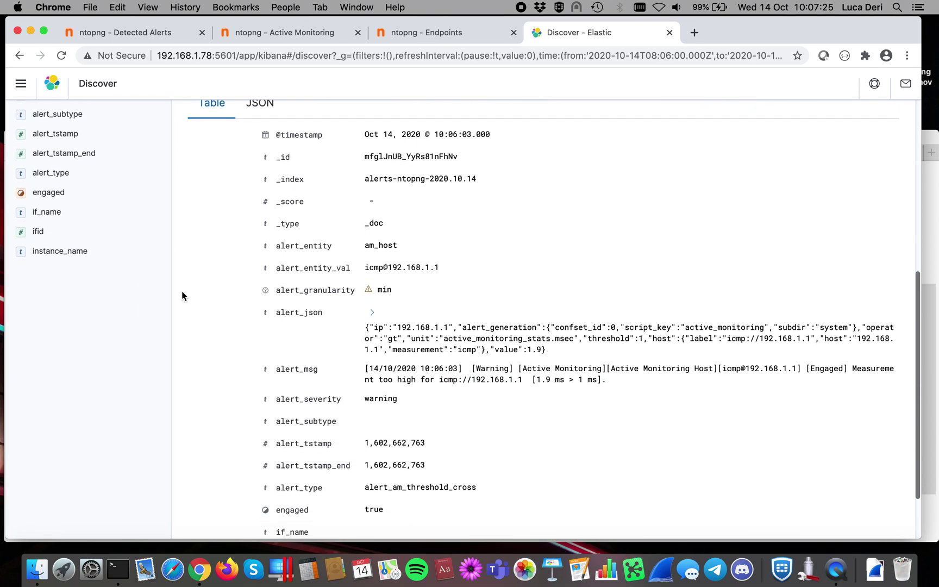
scroll(182, 296, "down", 4)
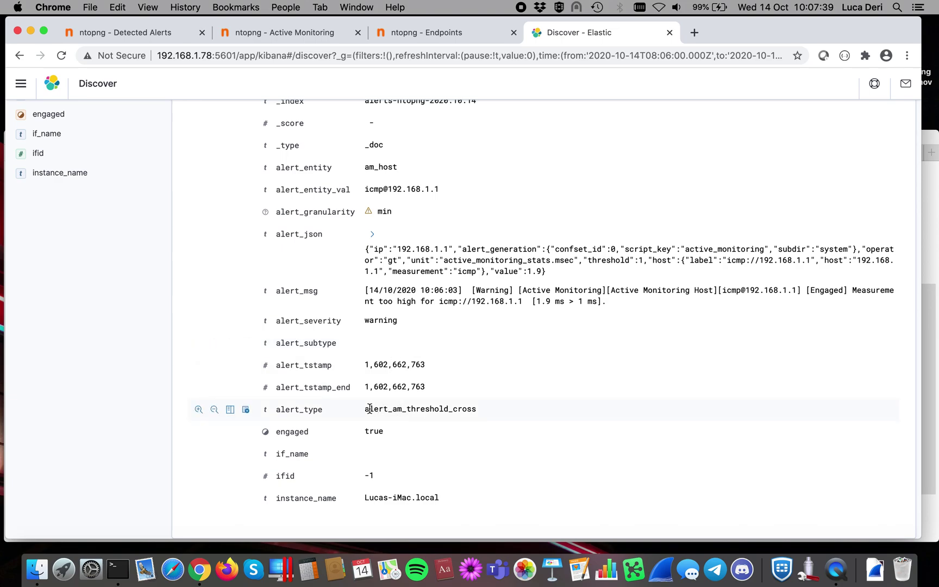
left_click_drag(369, 408, 482, 411)
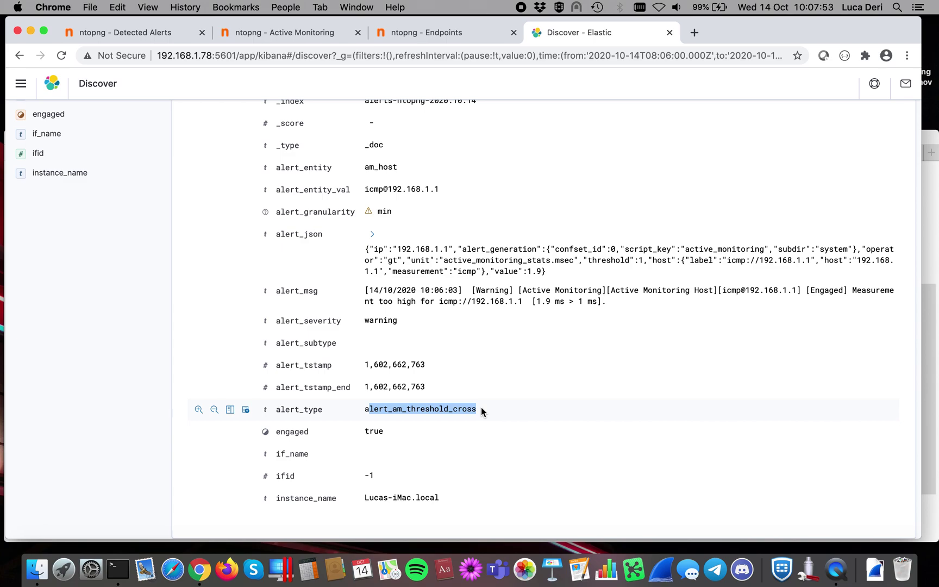
scroll(482, 407, "up", 5)
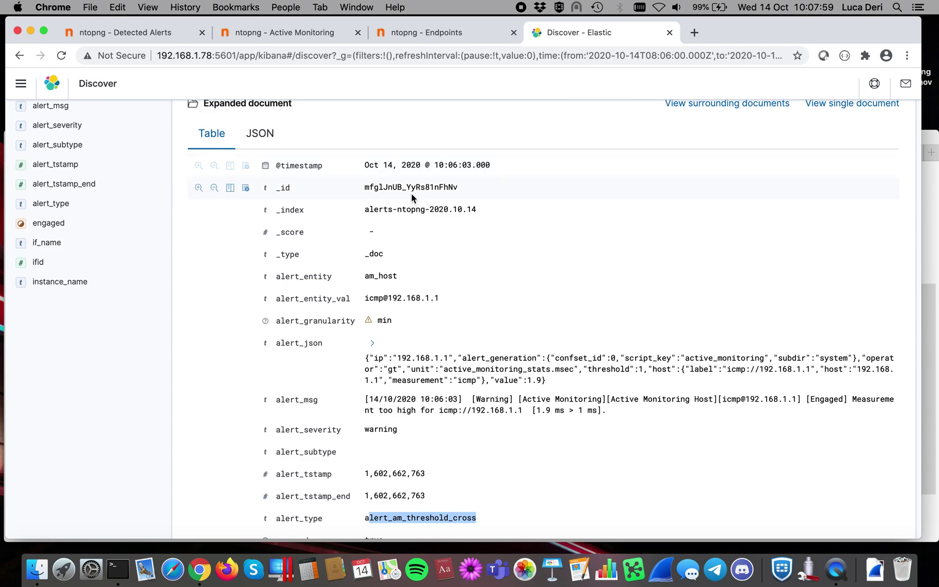
scroll(384, 243, "down", 1)
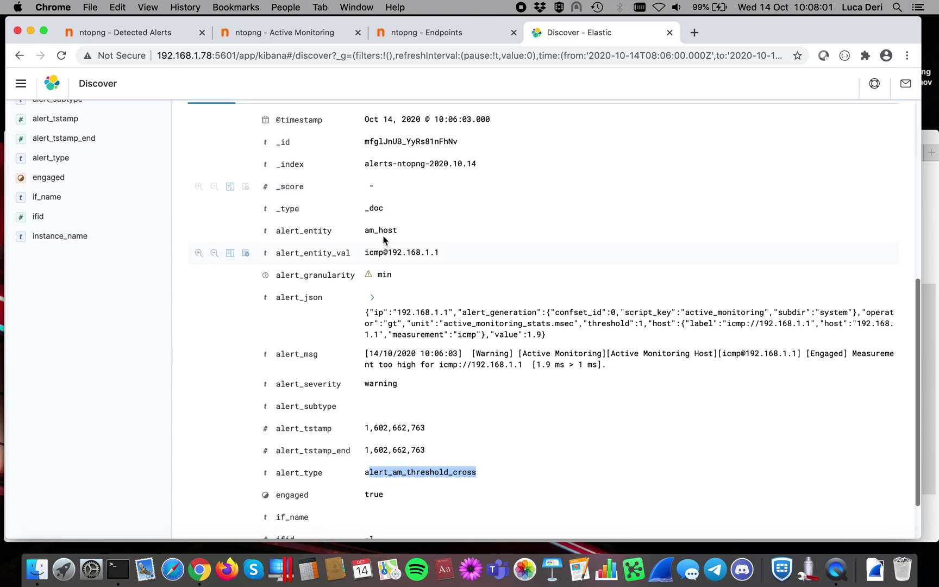
left_click_drag(366, 231, 401, 232)
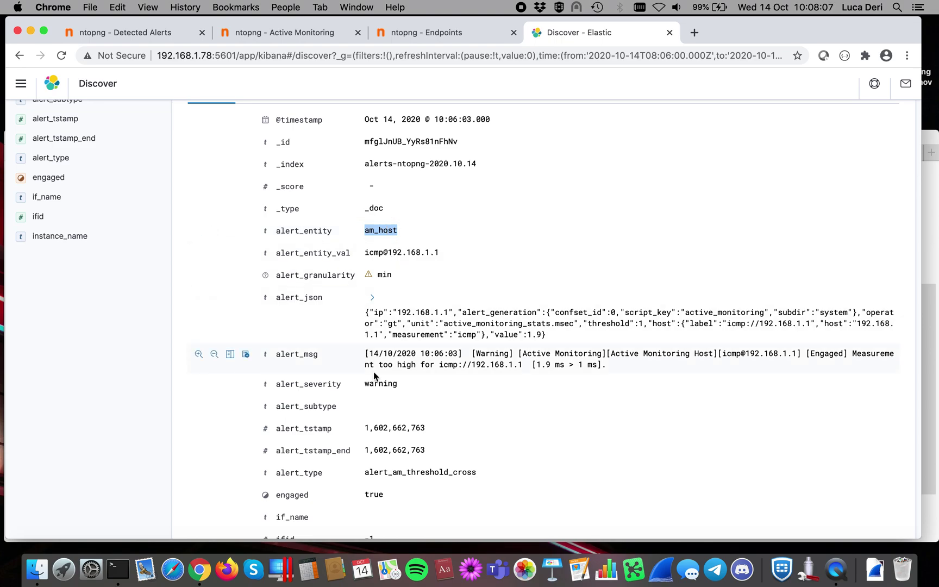
double_click(381, 383)
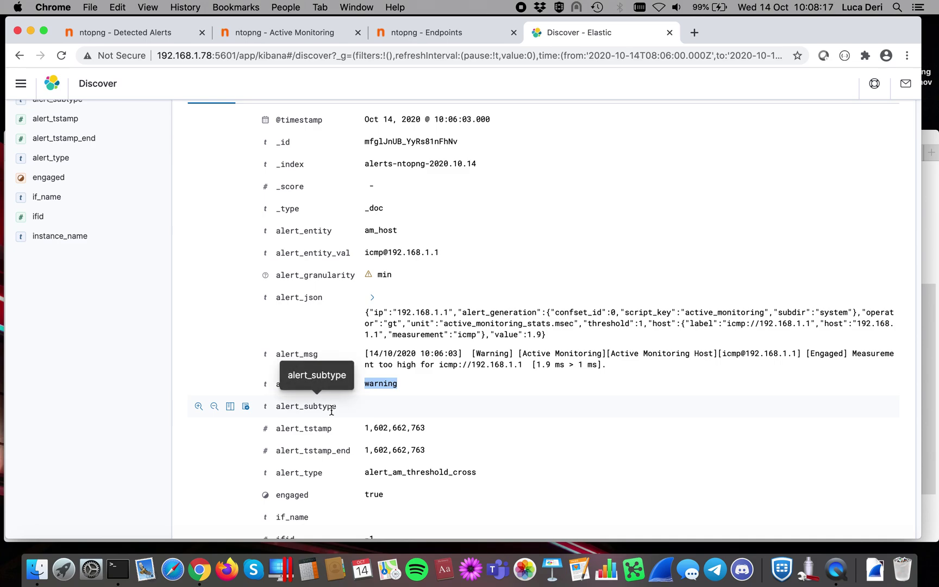
scroll(389, 452, "up", 10)
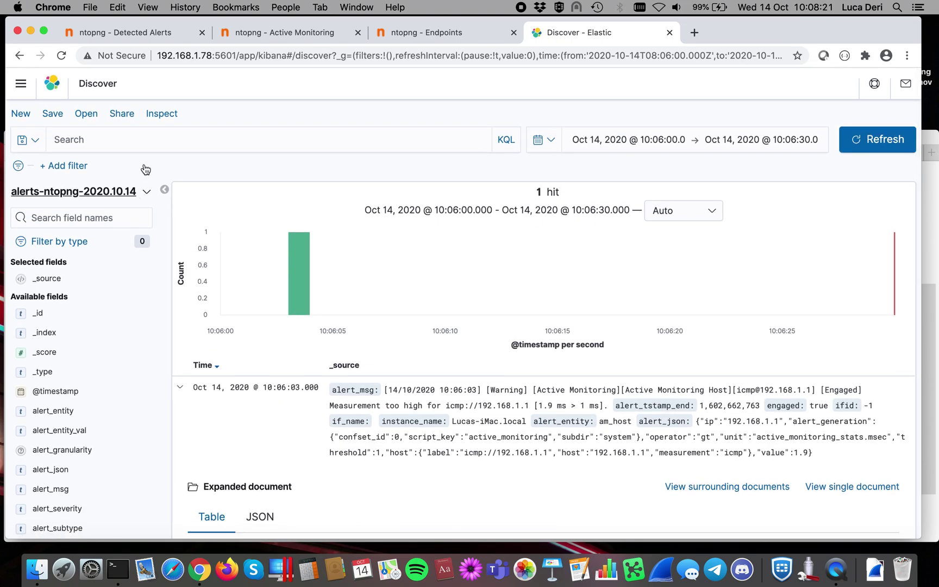
Return to ntopng's Detected Alerts page and scroll through the six Error flow alerts
left_click(156, 33)
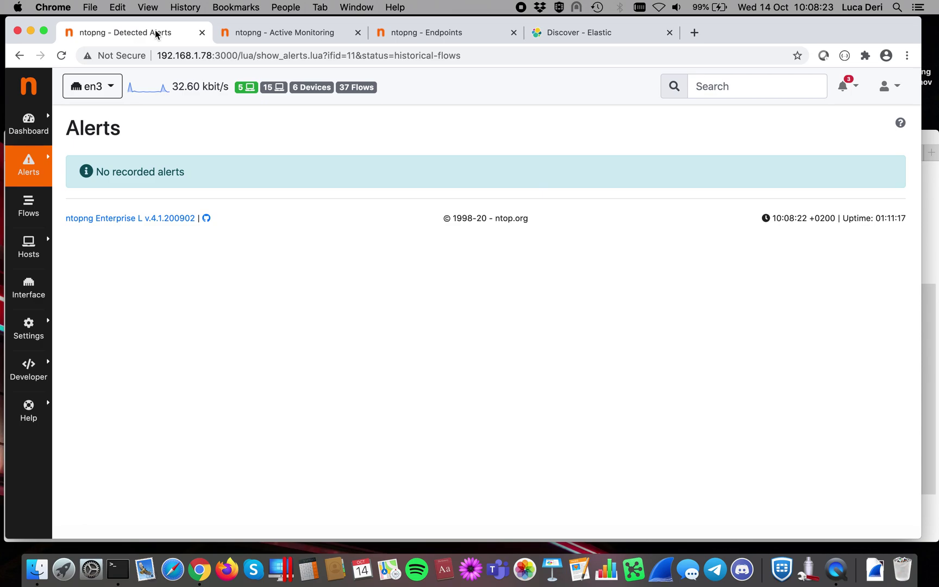
mouse_move(40, 161)
left_click(72, 163)
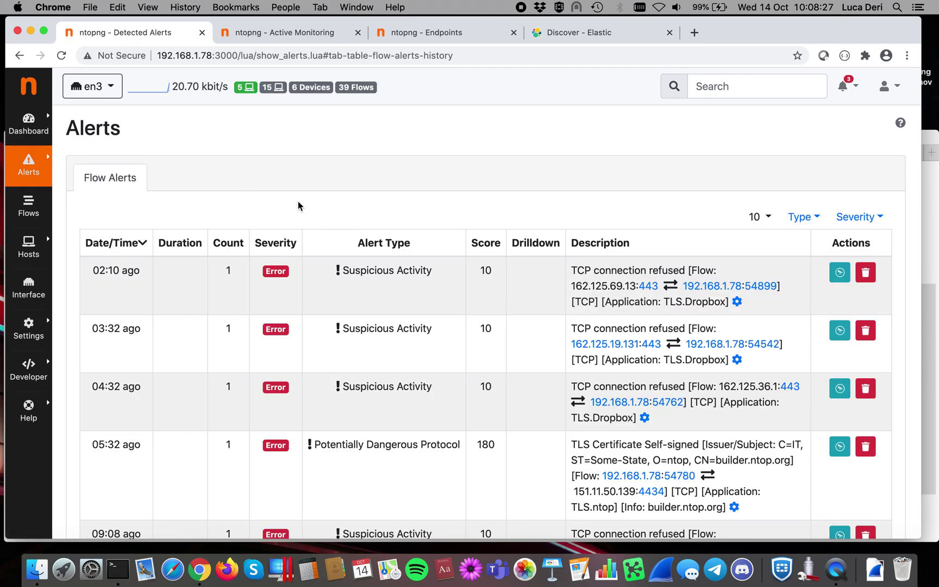
scroll(298, 205, "down", 5)
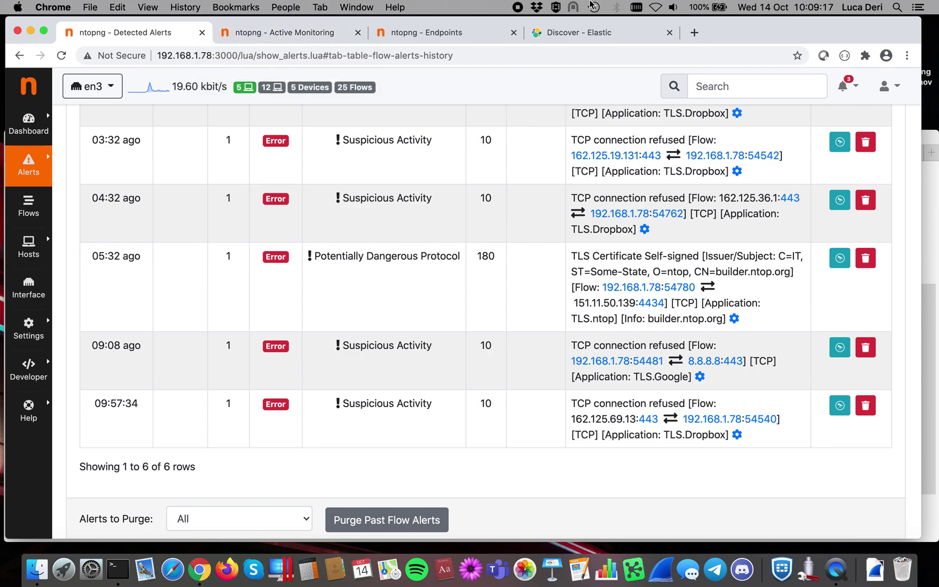
List ntopng's monitored hosts, showing icmp://192.168.1.1 at 1.77 ms against 1 ms
left_click(604, 30)
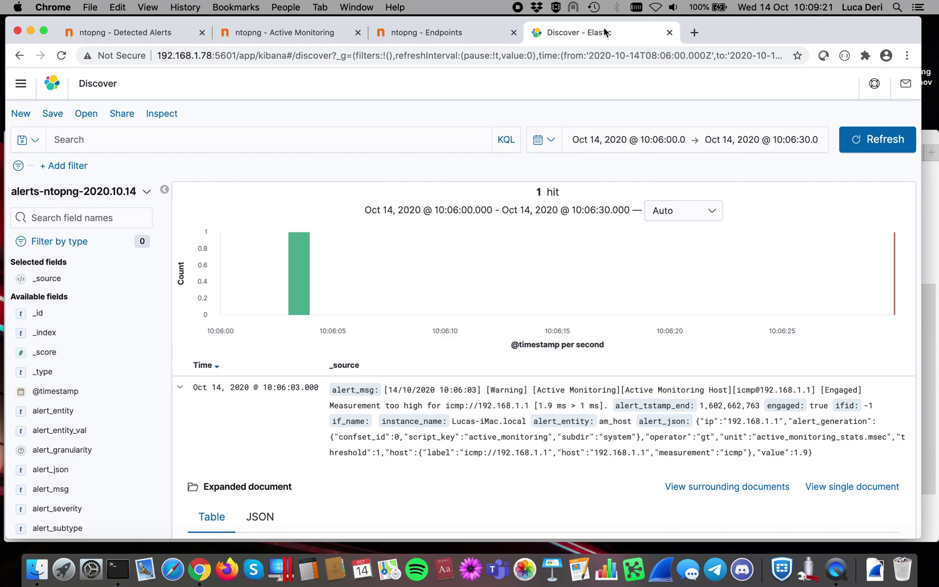
left_click(251, 34)
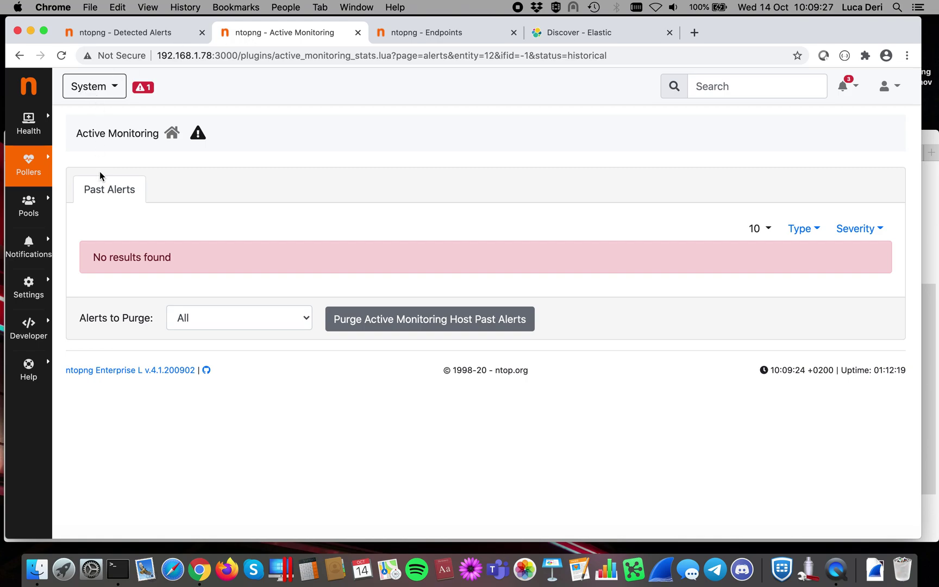
left_click(173, 136)
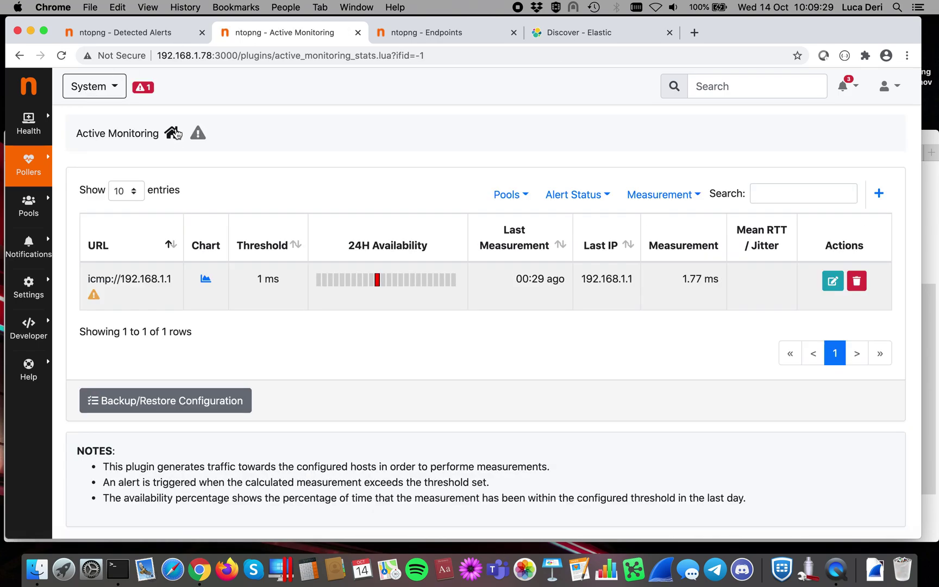